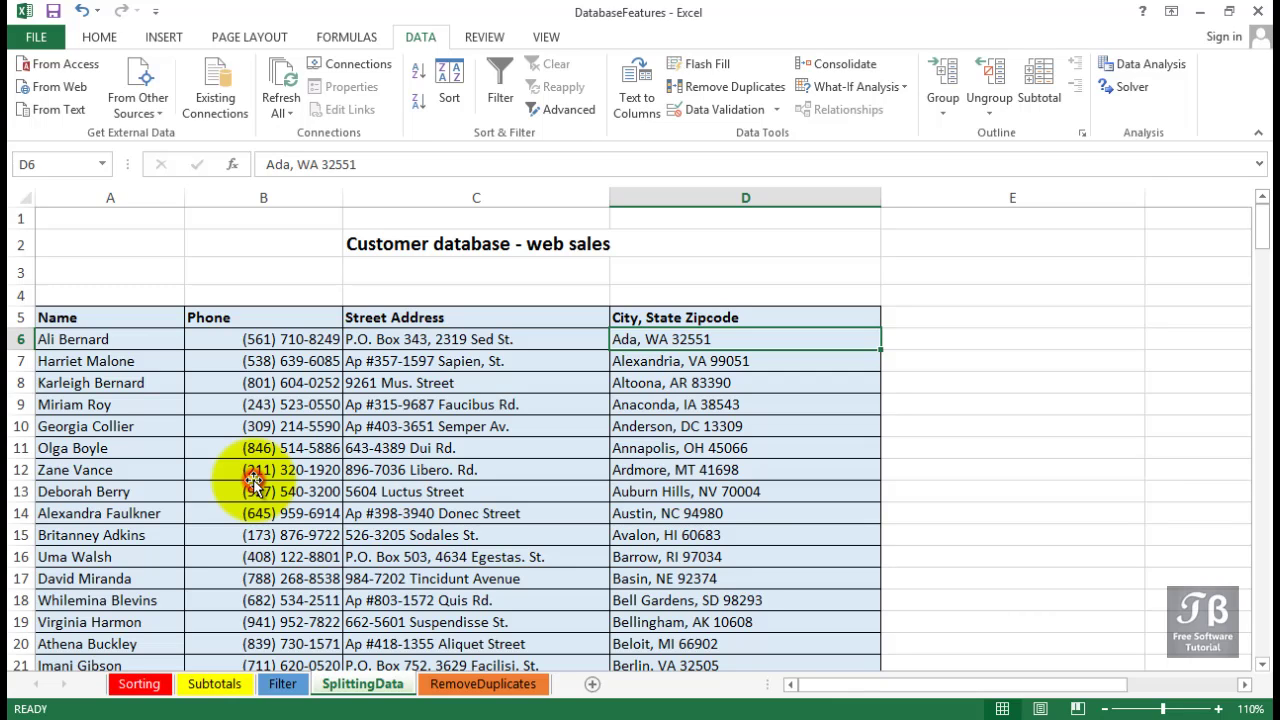
# Step: Sort the customer table A to Z by the Name column, keeping the address columns aligned
pyautogui.click(254, 478)
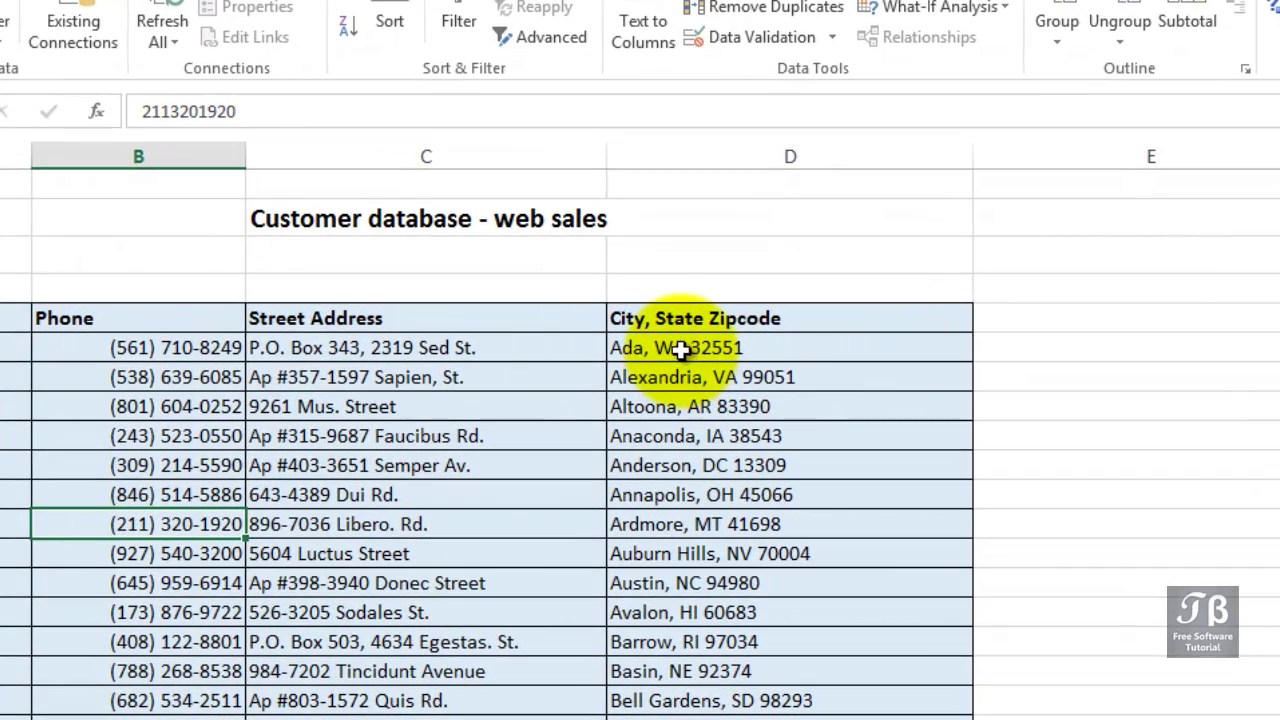
pyautogui.click(676, 330)
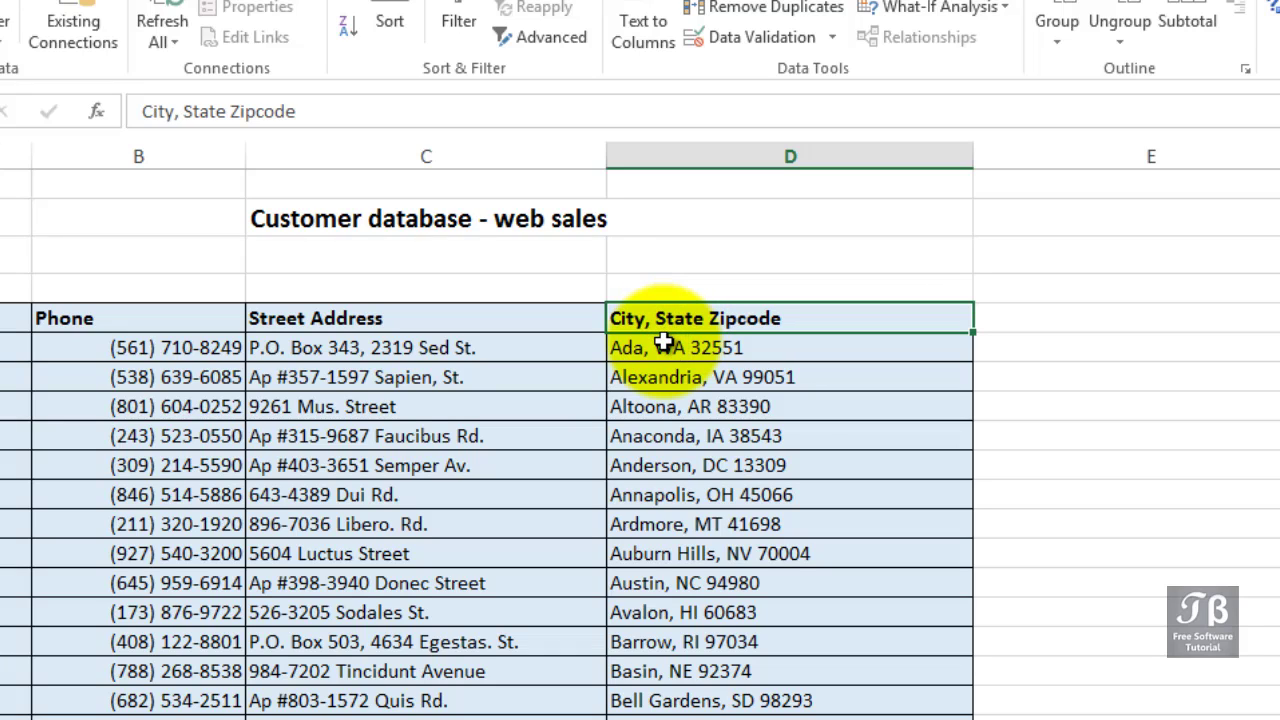
pyautogui.moveTo(664, 343); pyautogui.dragTo(640, 719)
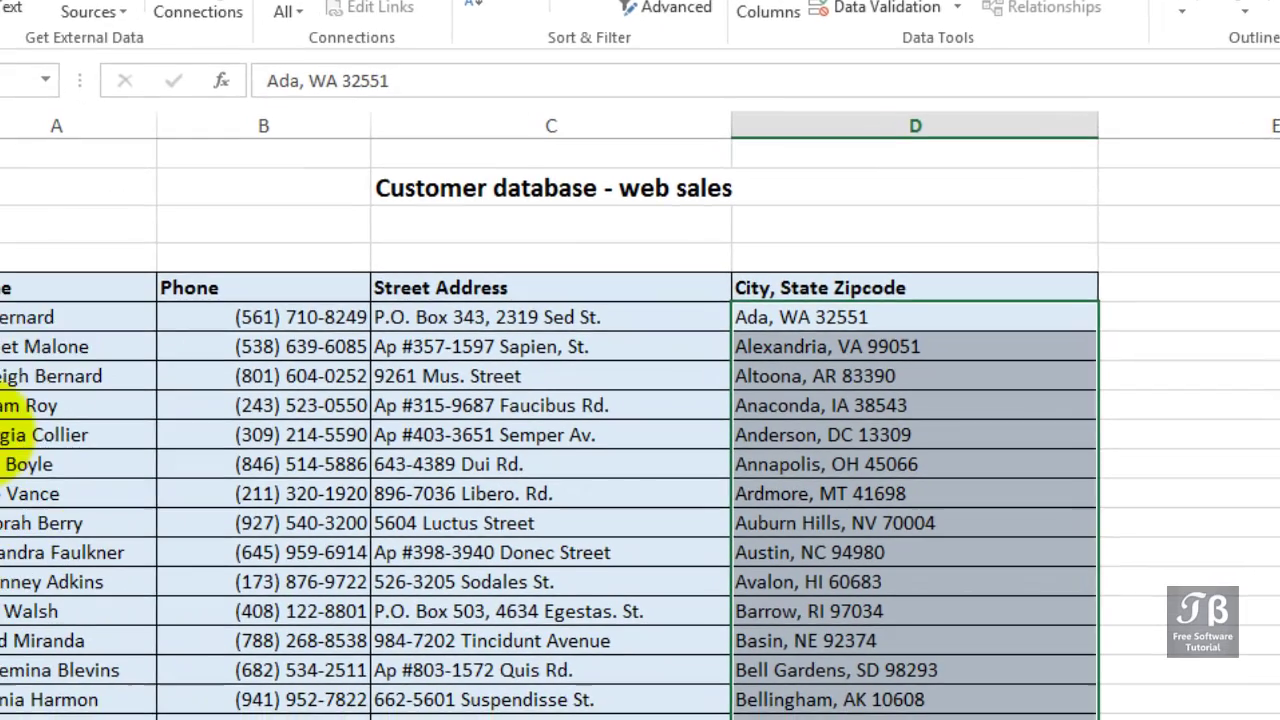
pyautogui.click(0, 380)
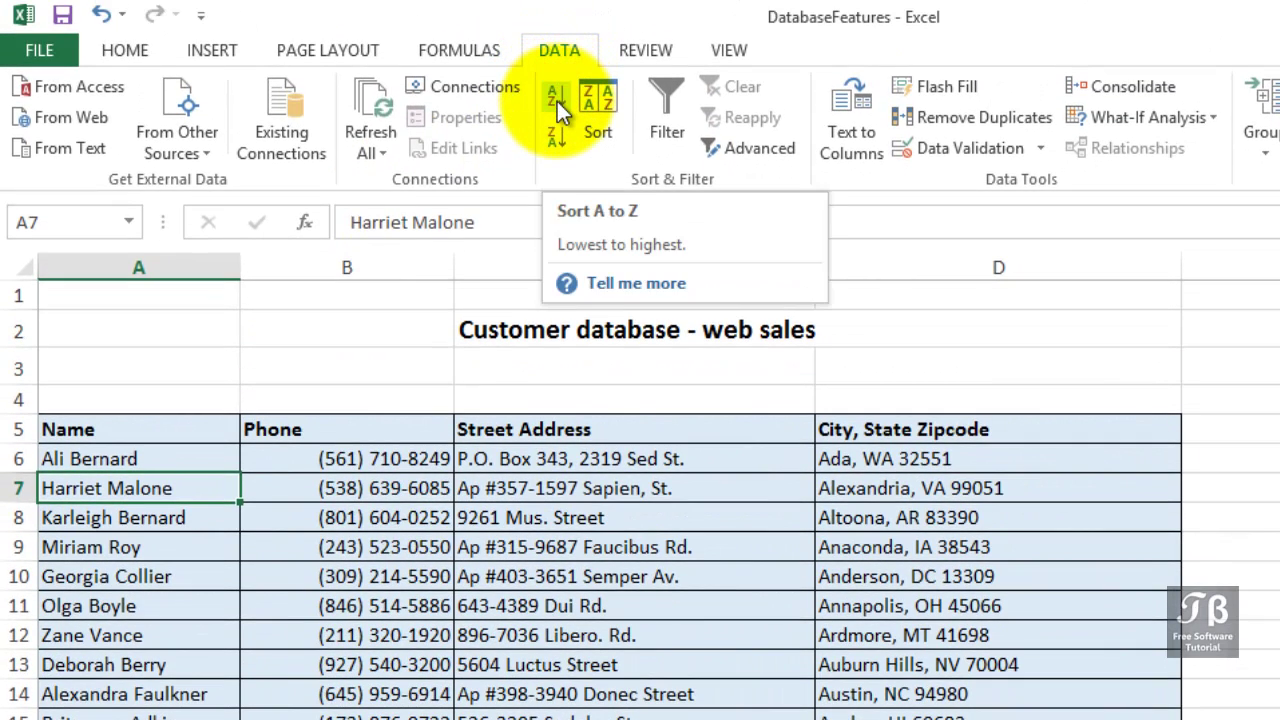
pyautogui.click(557, 101)
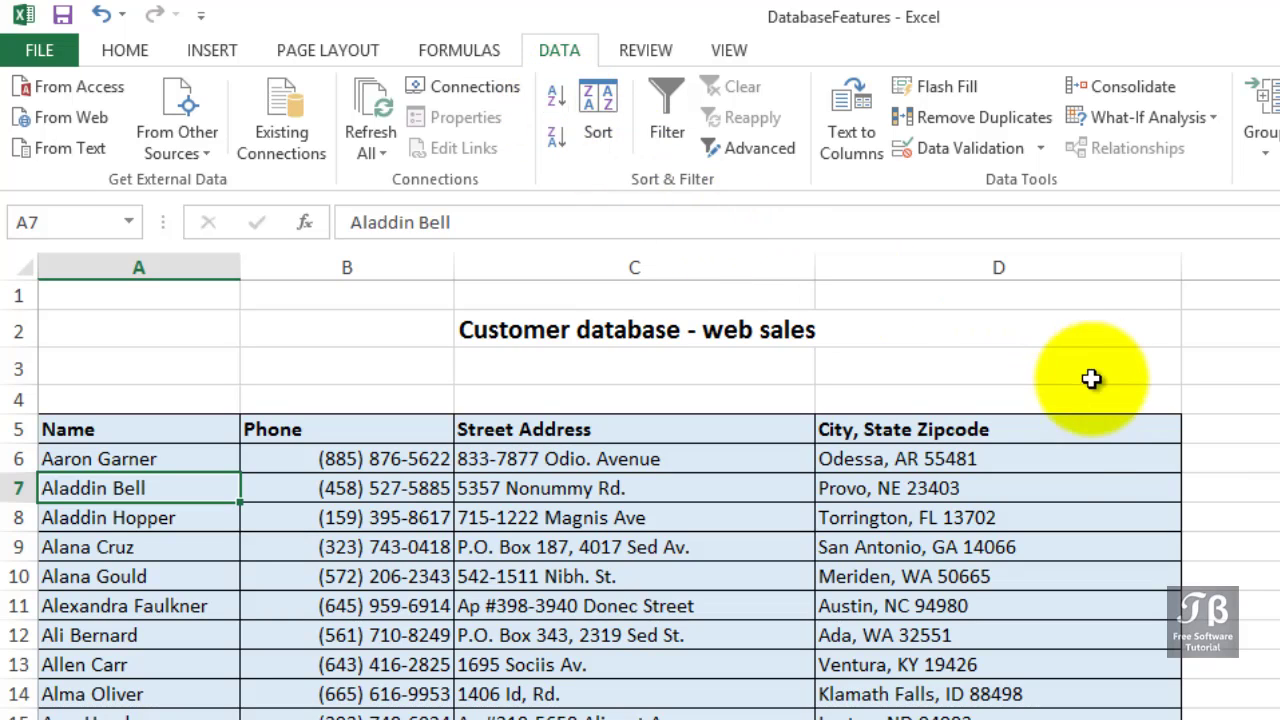
pyautogui.click(984, 467)
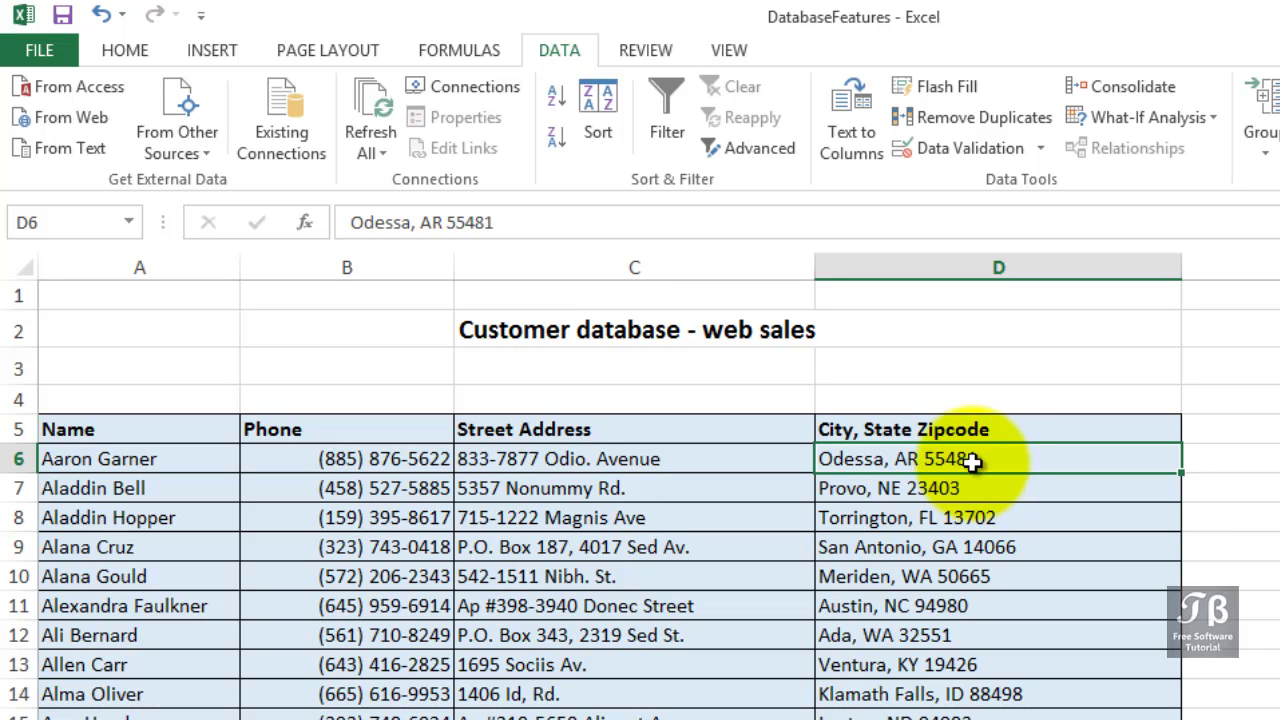
# Step: Select the City, State Zipcode column D and launch Text to Columns, moving the wizard left
pyautogui.click(990, 261)
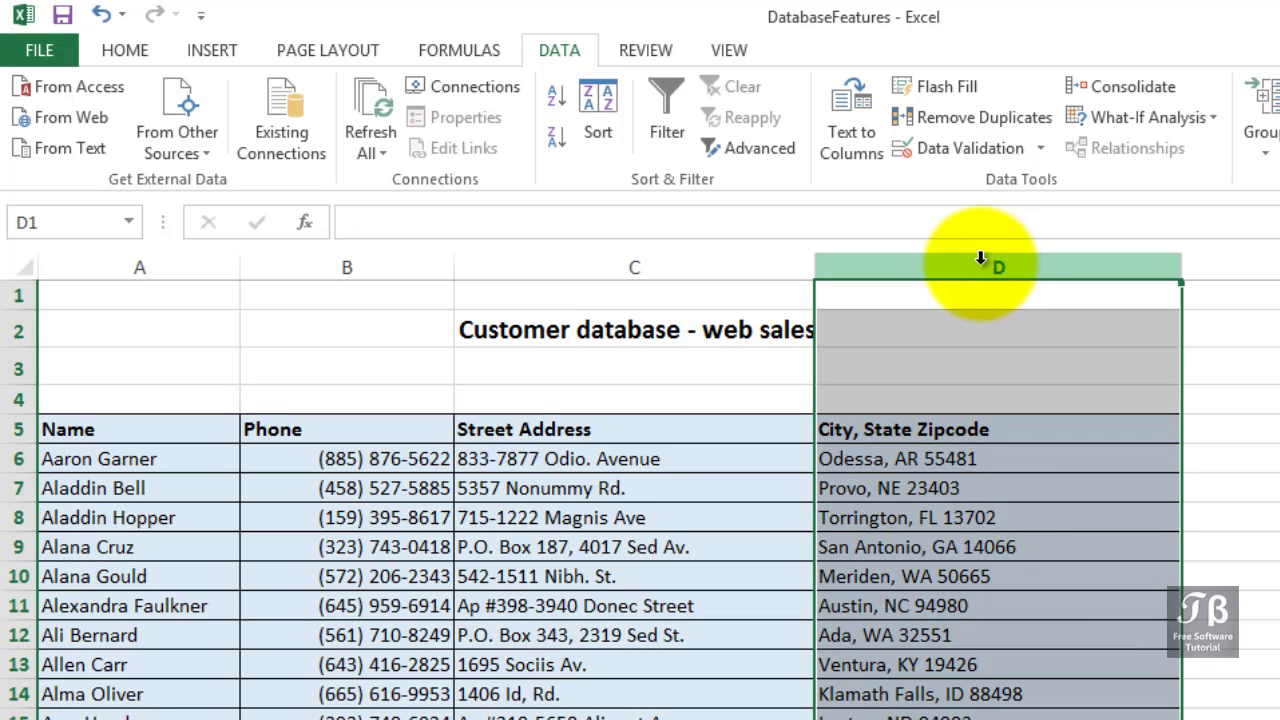
pyautogui.click(828, 148)
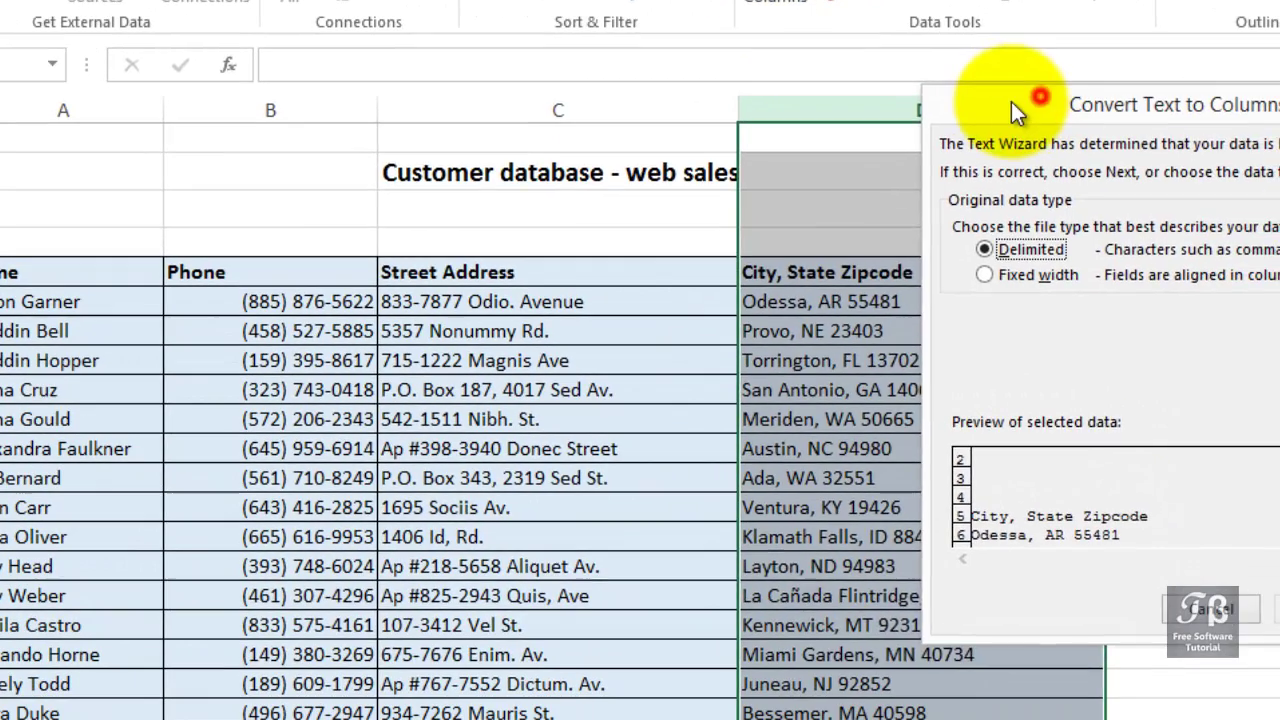
pyautogui.moveTo(1087, 258); pyautogui.dragTo(263, 276)
pyautogui.moveTo(188, 122); pyautogui.dragTo(117, 122)
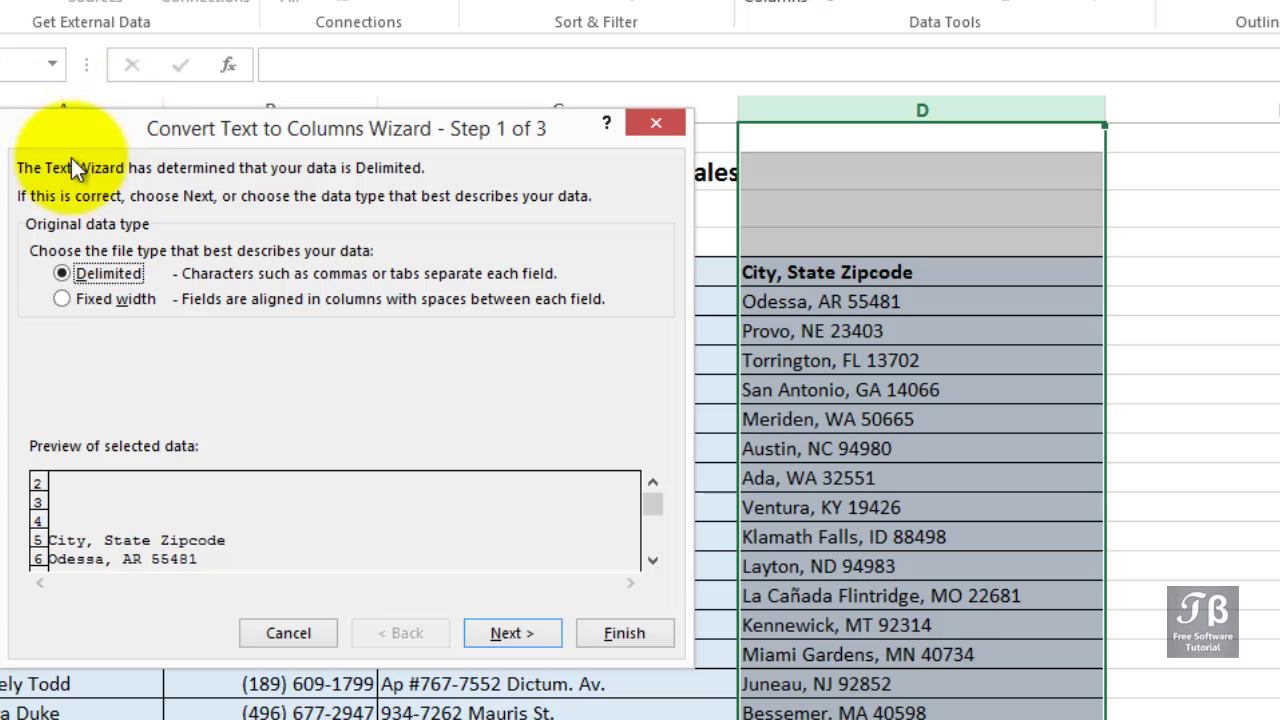
# Step: Keep Delimited chosen in Step 1 and advance to the delimiter options
pyautogui.click(63, 275)
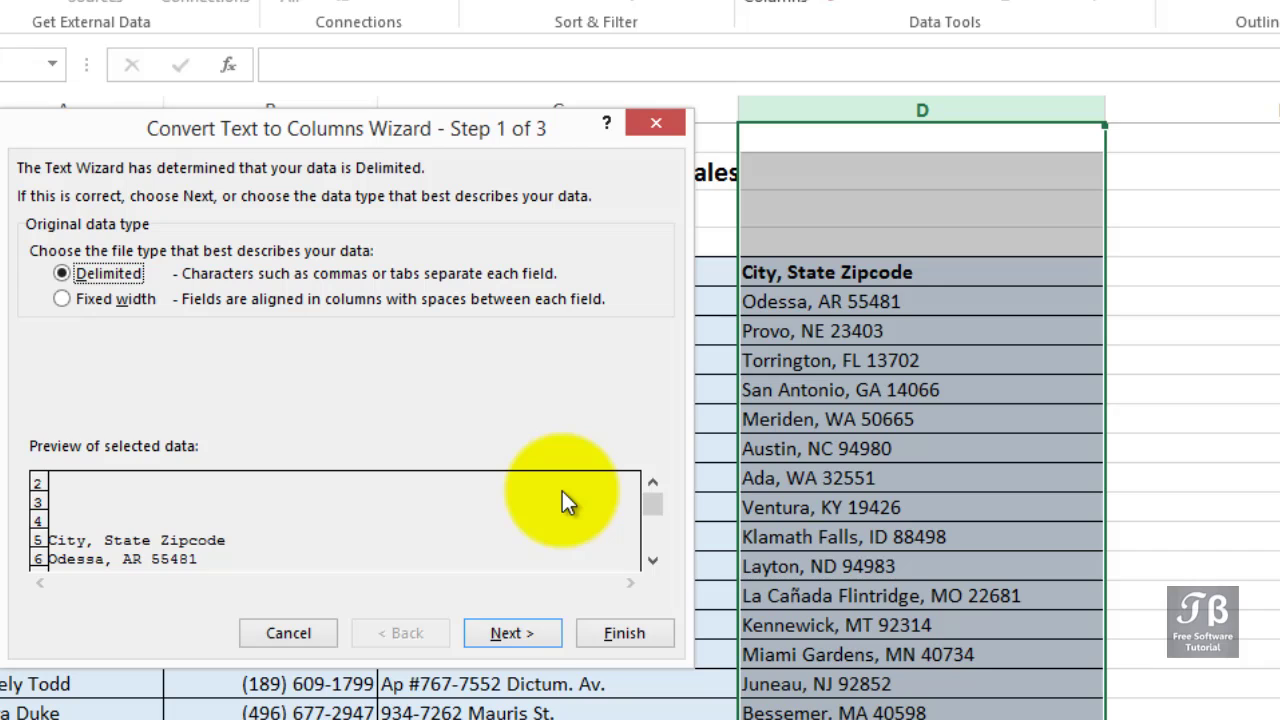
pyautogui.click(520, 631)
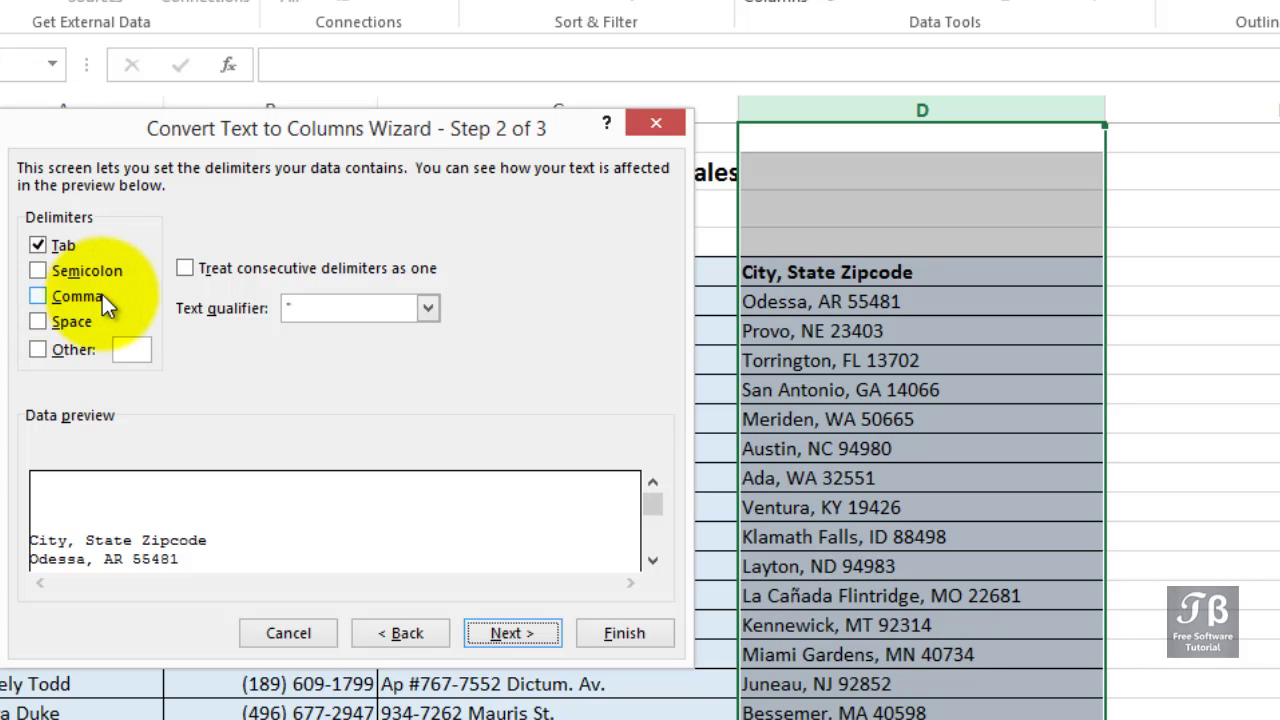
# Step: Split column D at the comma into City (column D) and State Zipcode (column E)
pyautogui.click(43, 302)
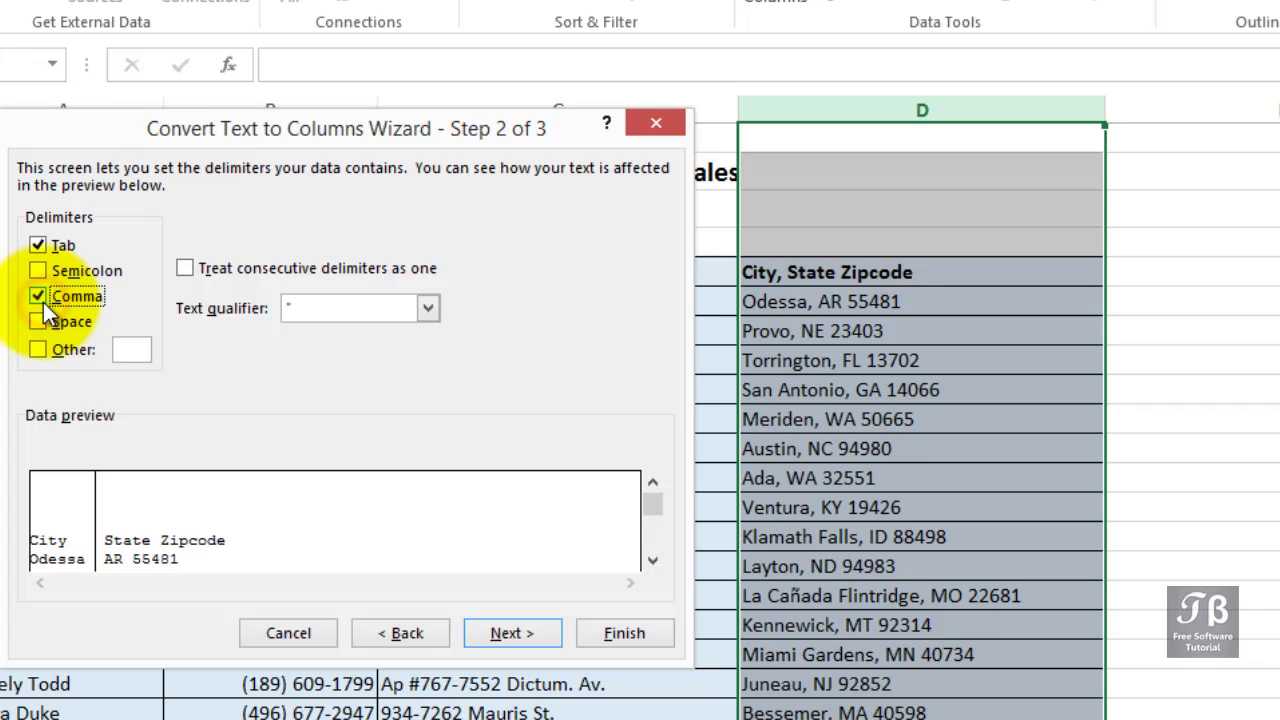
pyautogui.click(655, 562)
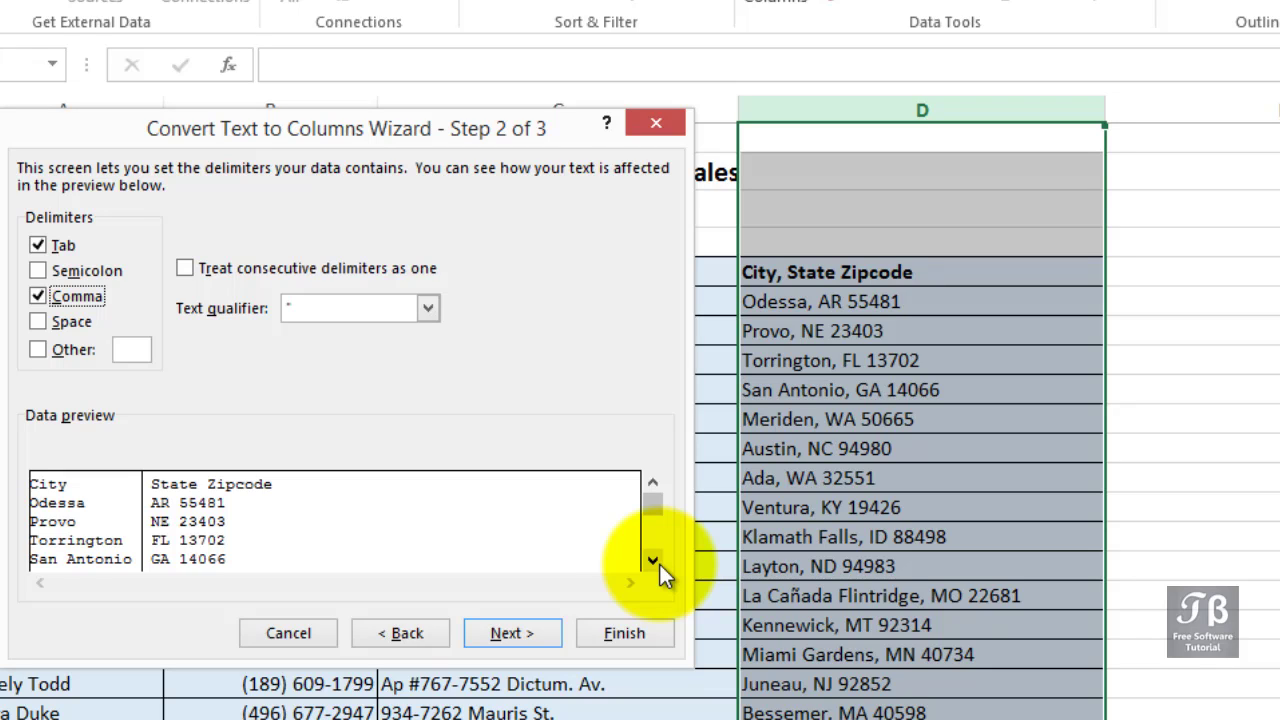
pyautogui.click(655, 562)
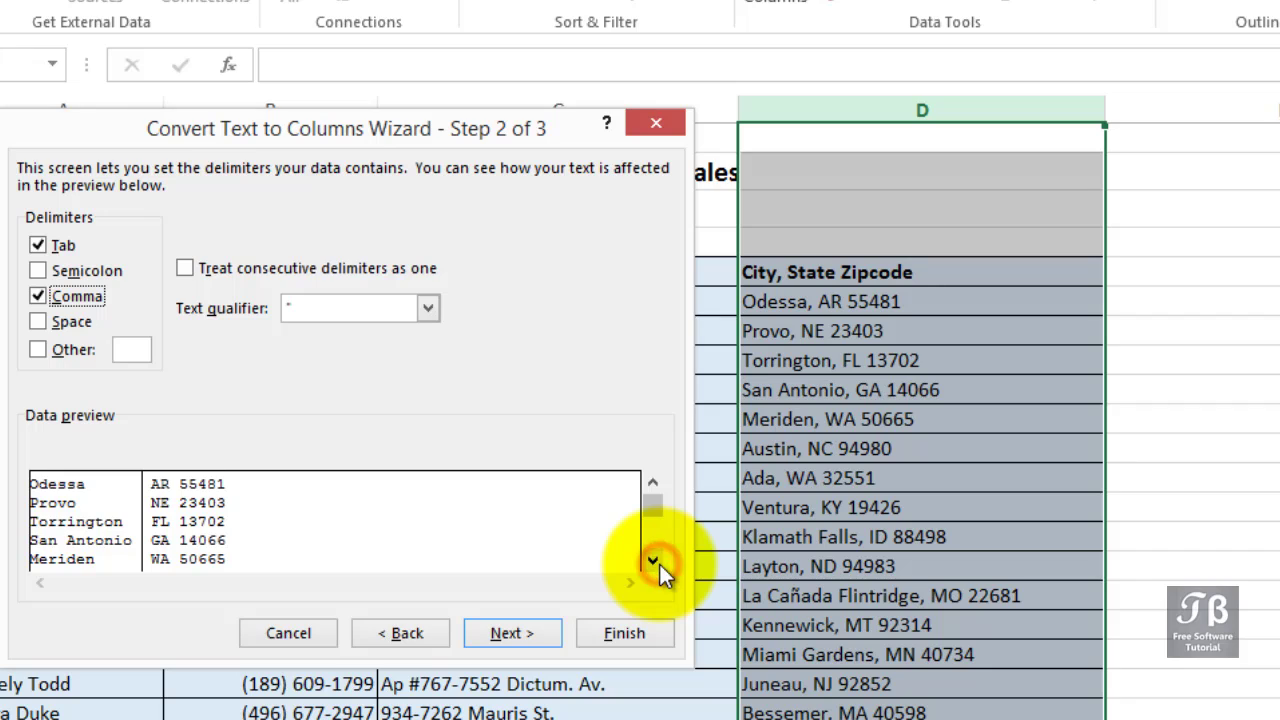
pyautogui.click(655, 562)
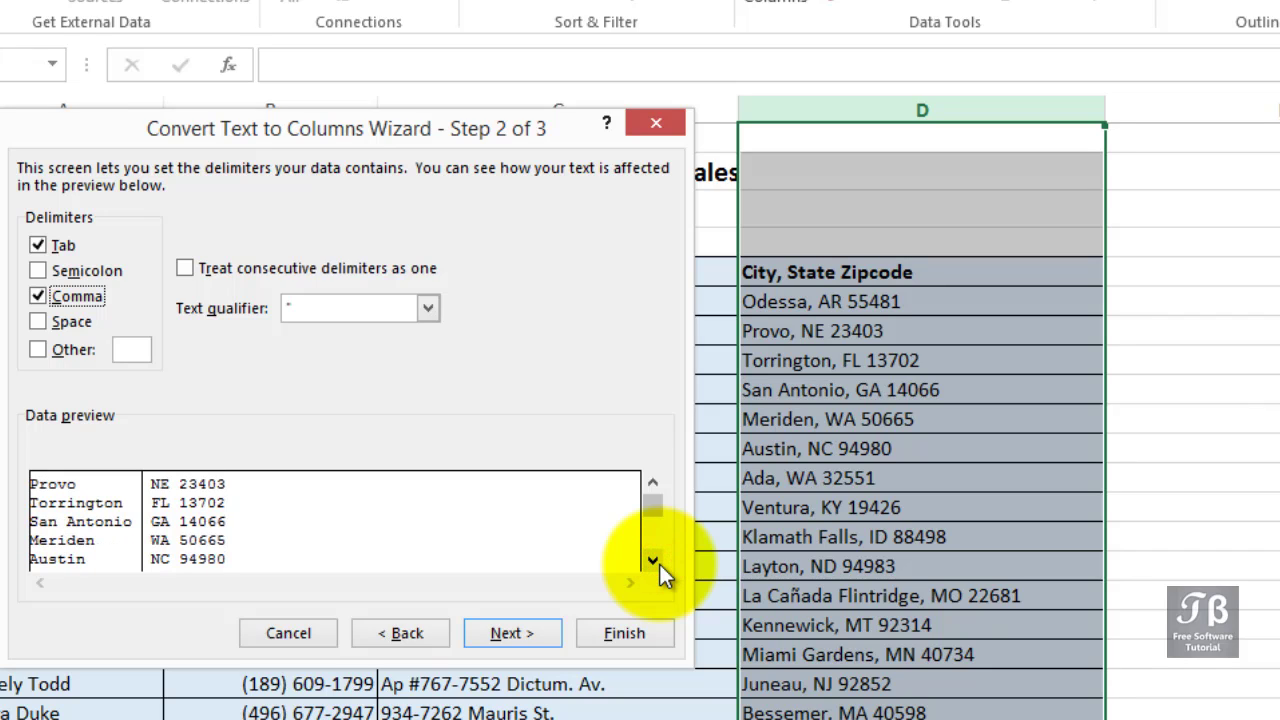
pyautogui.click(655, 562)
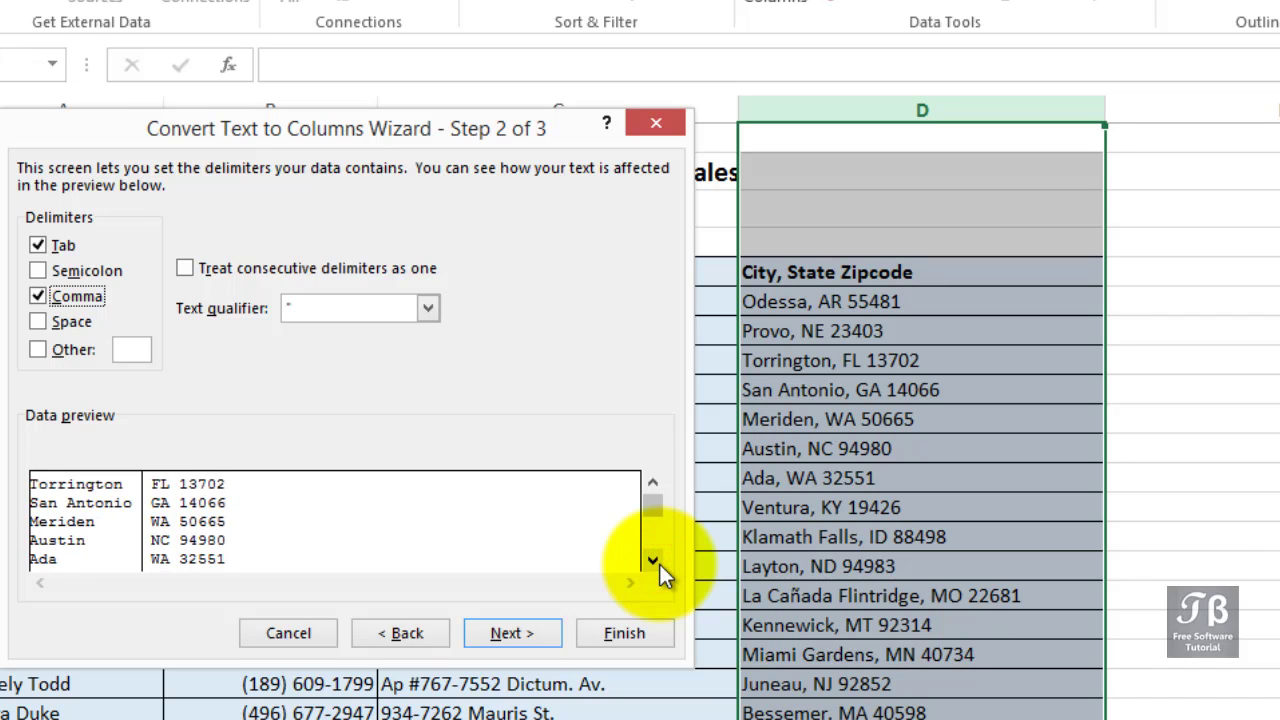
pyautogui.click(621, 642)
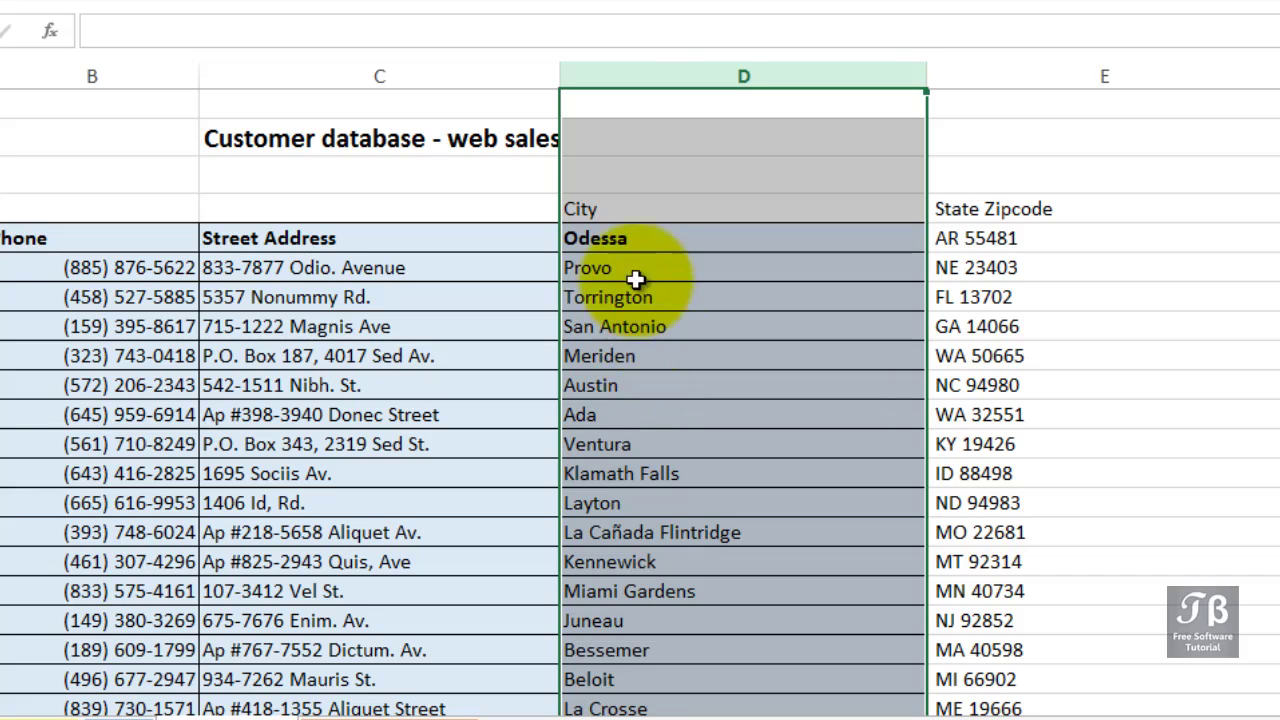
# Step: Select the State Zipcode column E and start the Text to Columns wizard for it
pyautogui.click(689, 224)
pyautogui.click(962, 206)
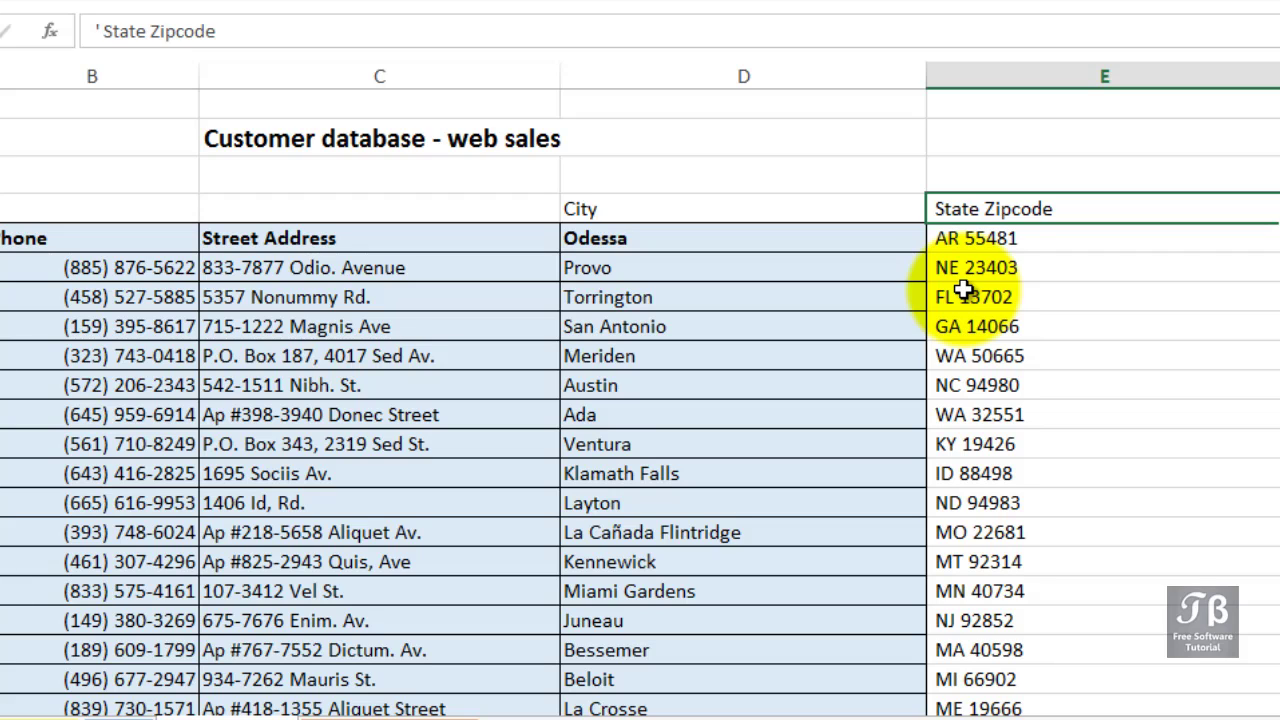
pyautogui.click(1000, 76)
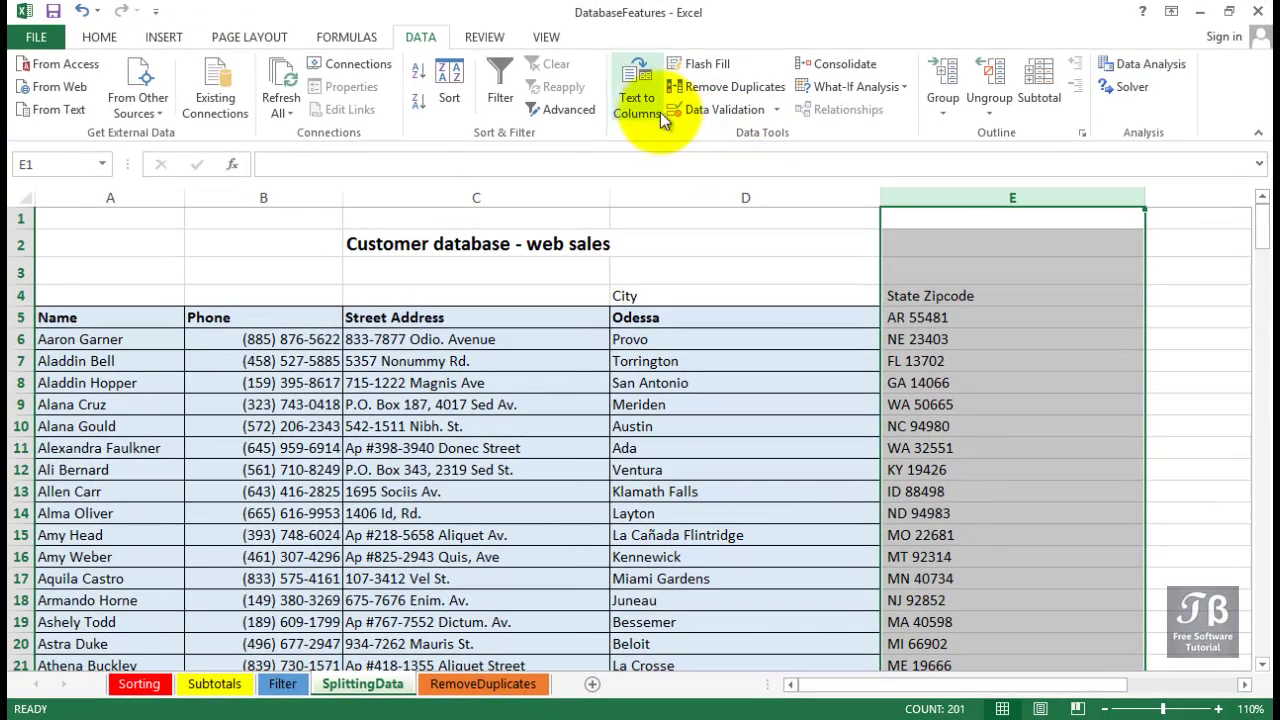
pyautogui.click(610, 3)
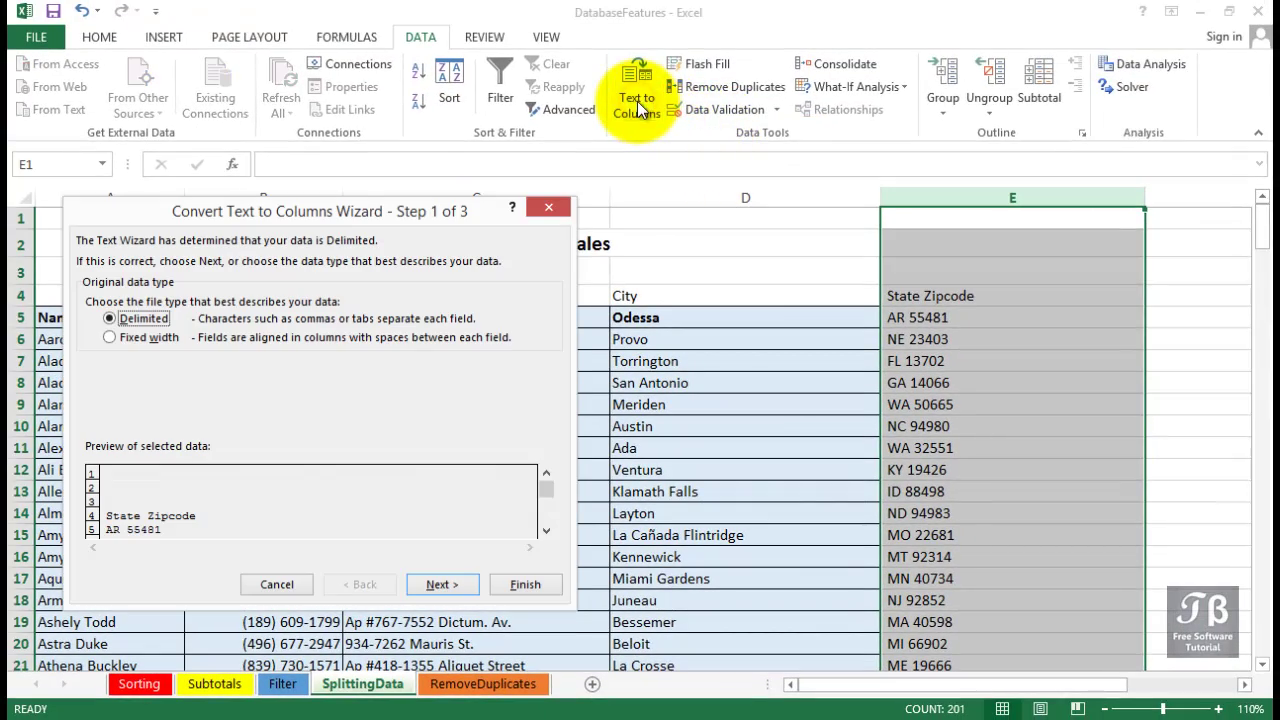
# Step: Split State Zipcode using Space instead of Comma as the delimiter, producing separate State and Zipcode columns
pyautogui.click(437, 587)
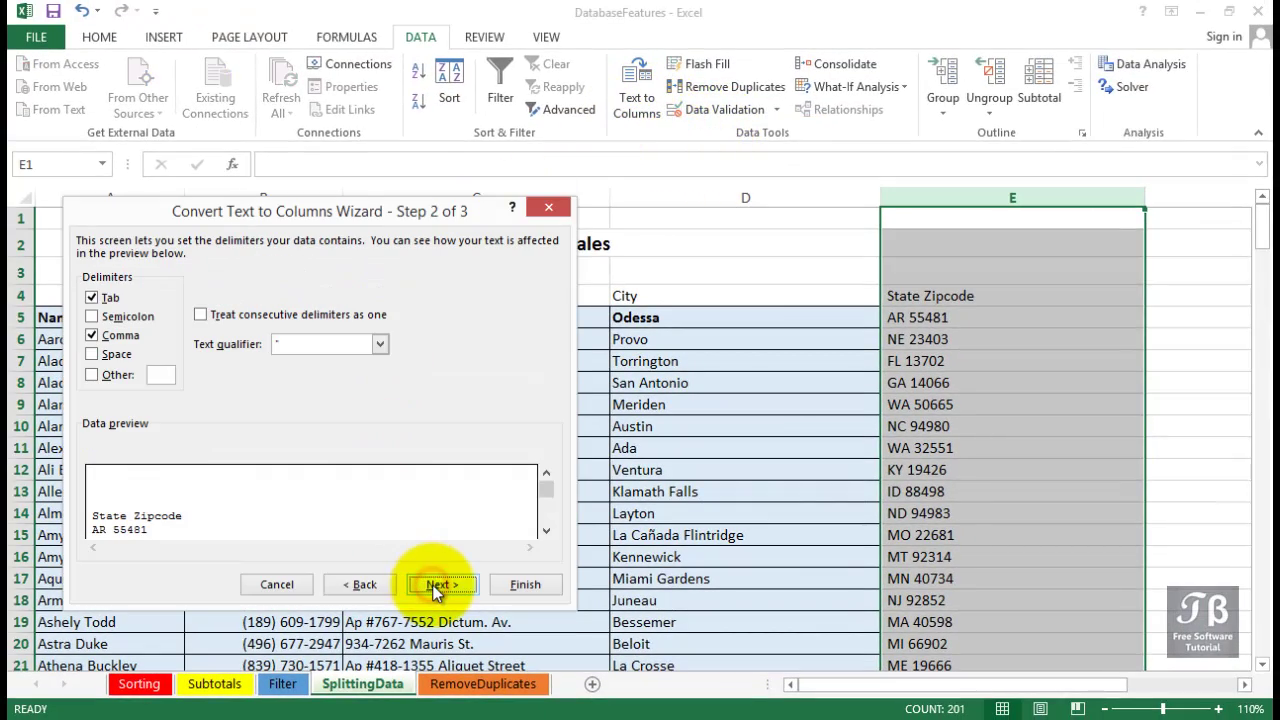
pyautogui.click(548, 532)
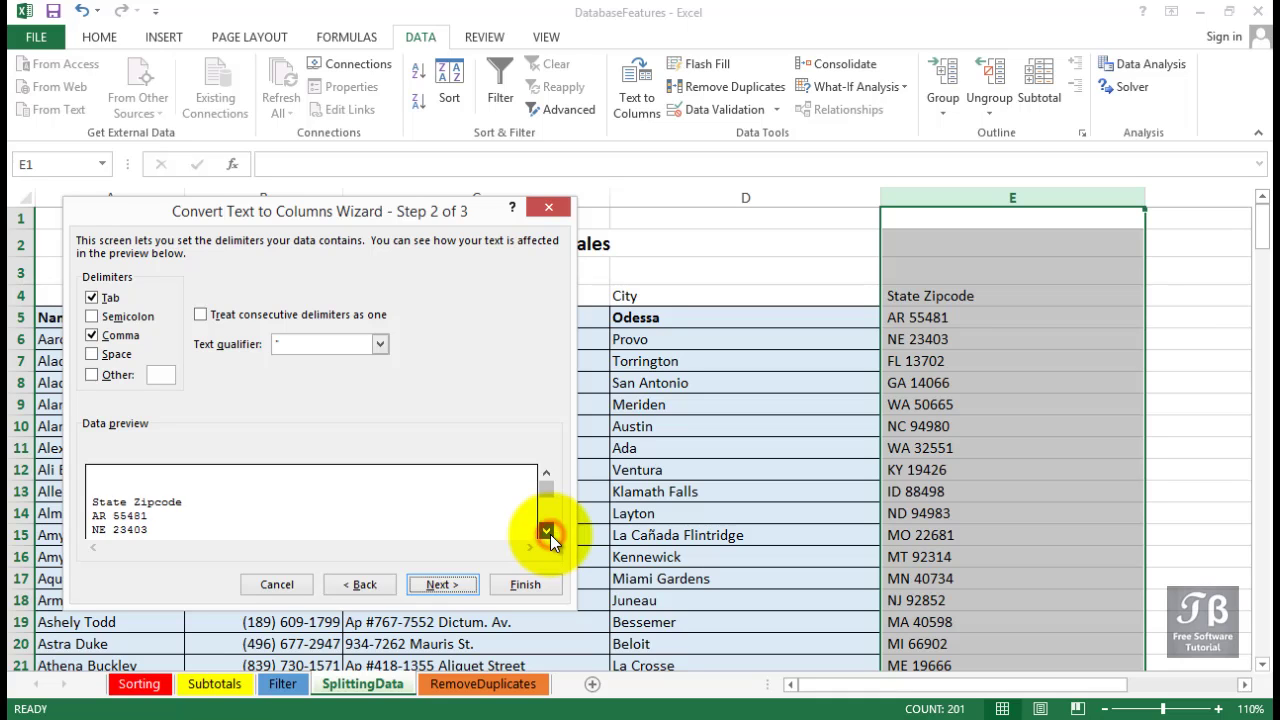
pyautogui.click(548, 532)
pyautogui.click(548, 532)
pyautogui.click(548, 532)
pyautogui.click(548, 532)
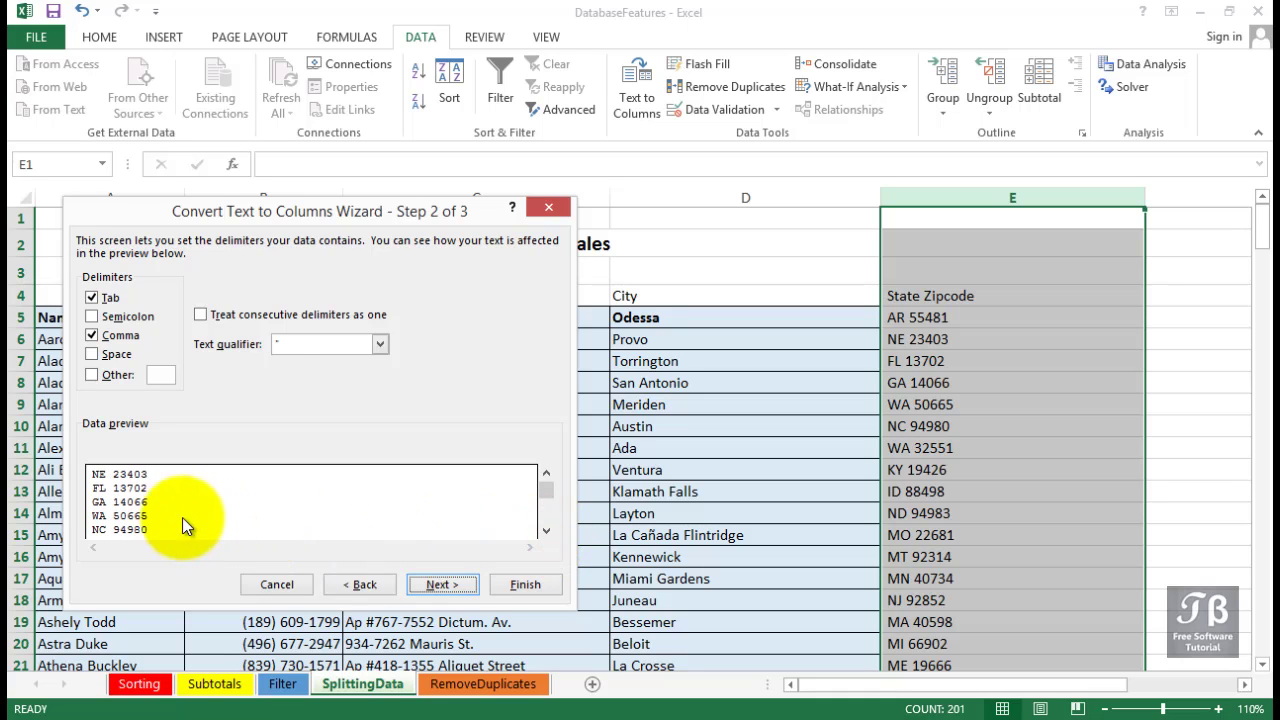
pyautogui.click(91, 353)
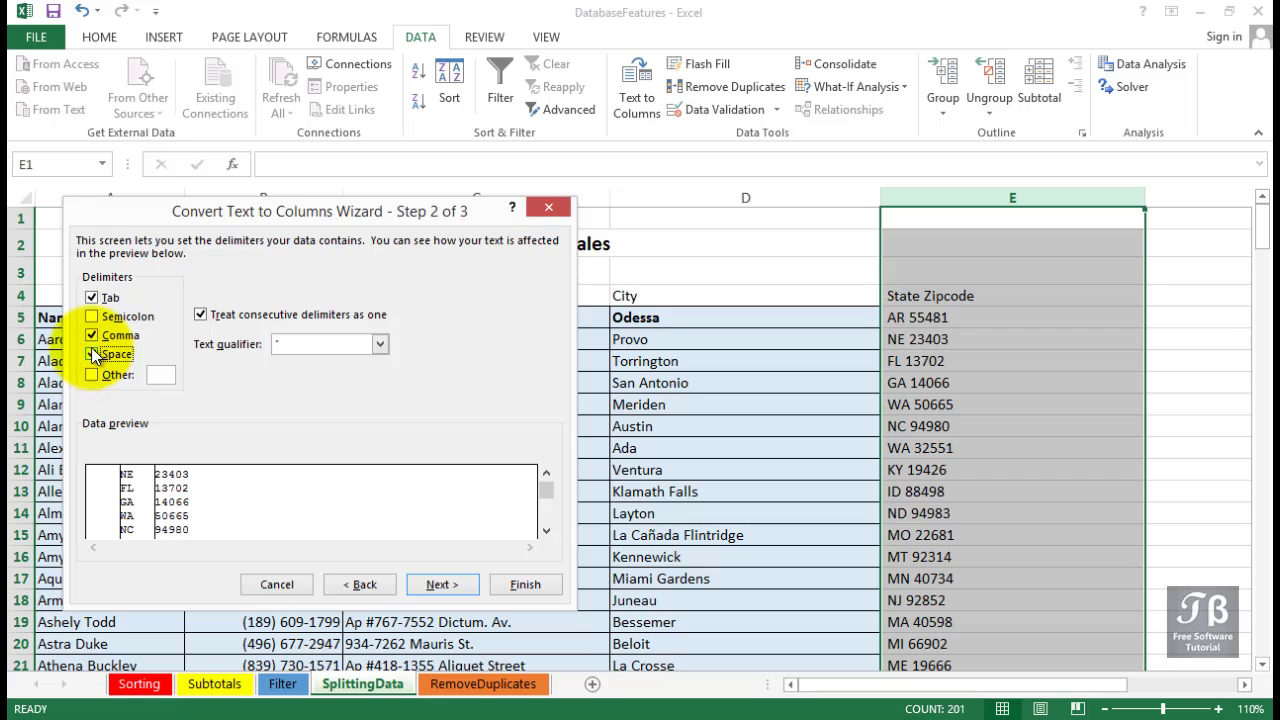
pyautogui.click(95, 338)
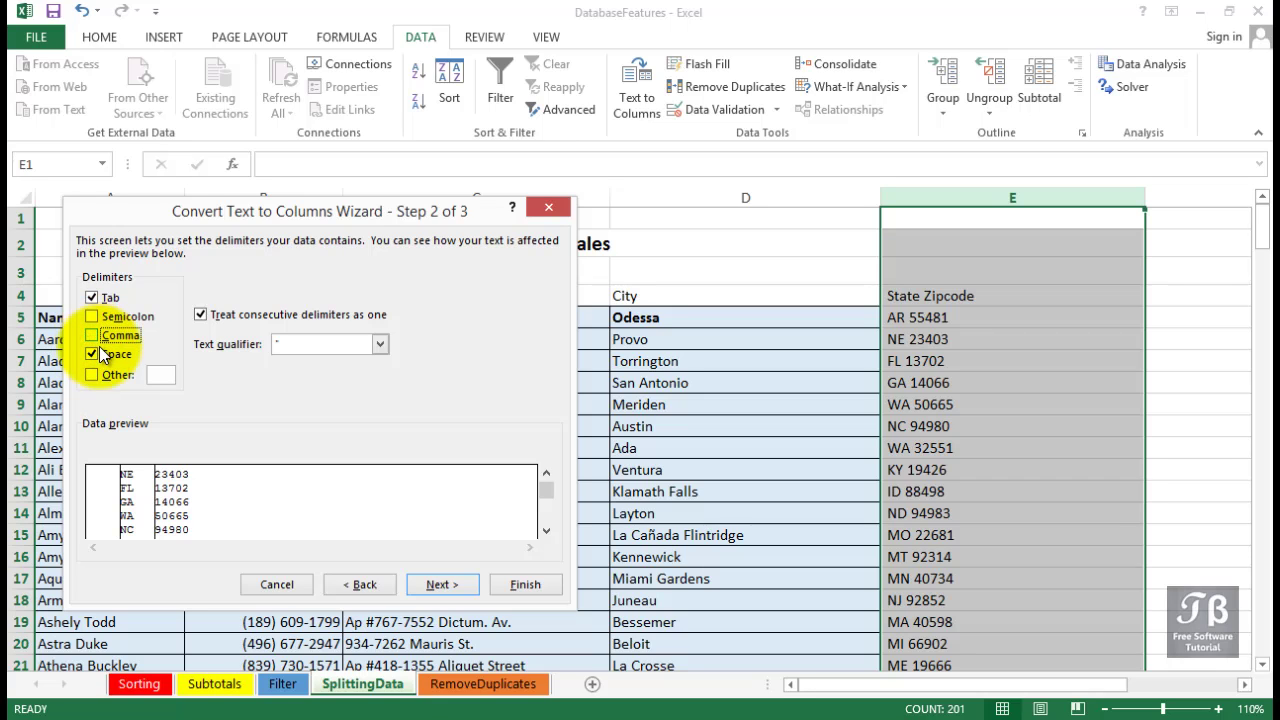
pyautogui.click(440, 586)
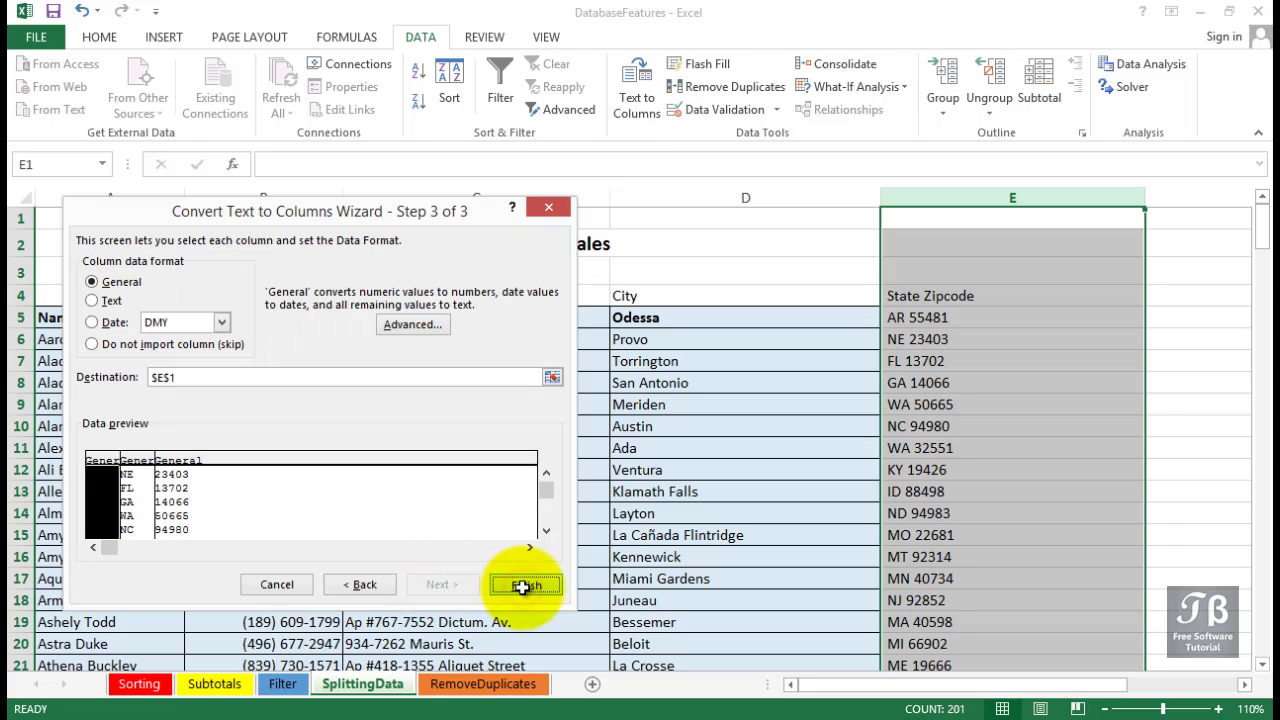
pyautogui.click(523, 588)
pyautogui.rightClick(985, 200)
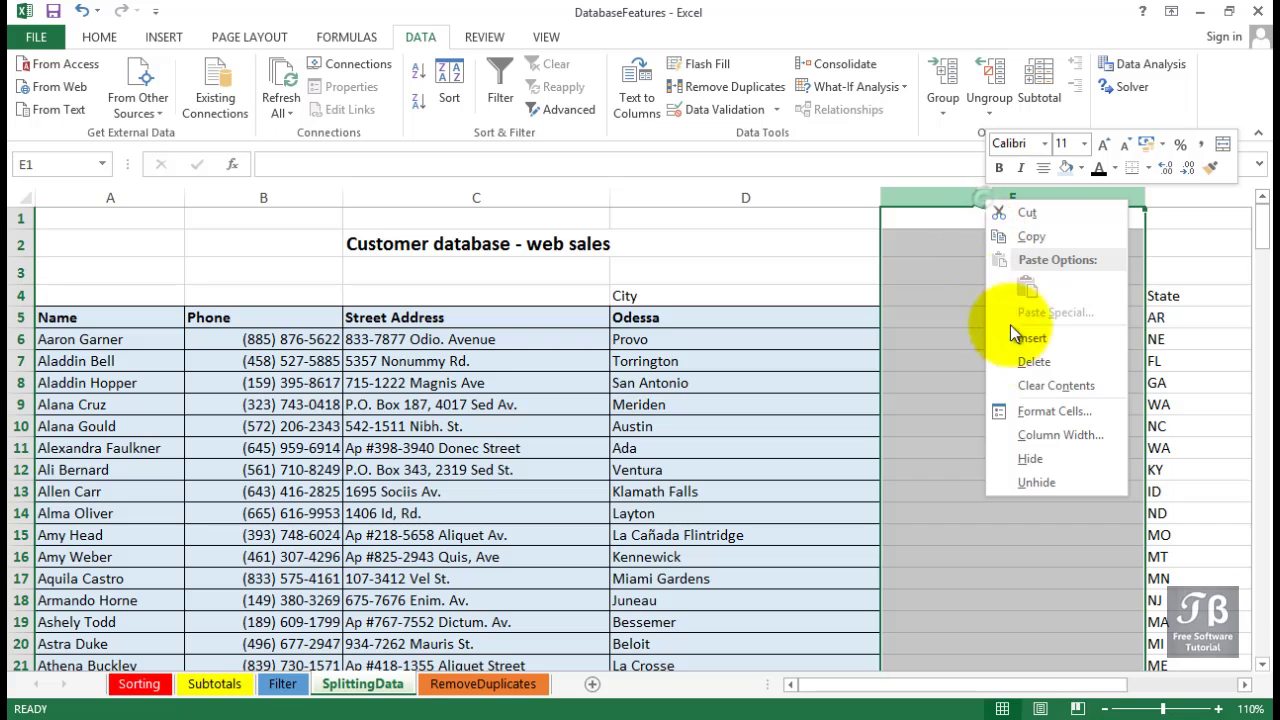
# Step: Delete the empty column E and autofit the State and Zipcode columns to their contents
pyautogui.click(1018, 357)
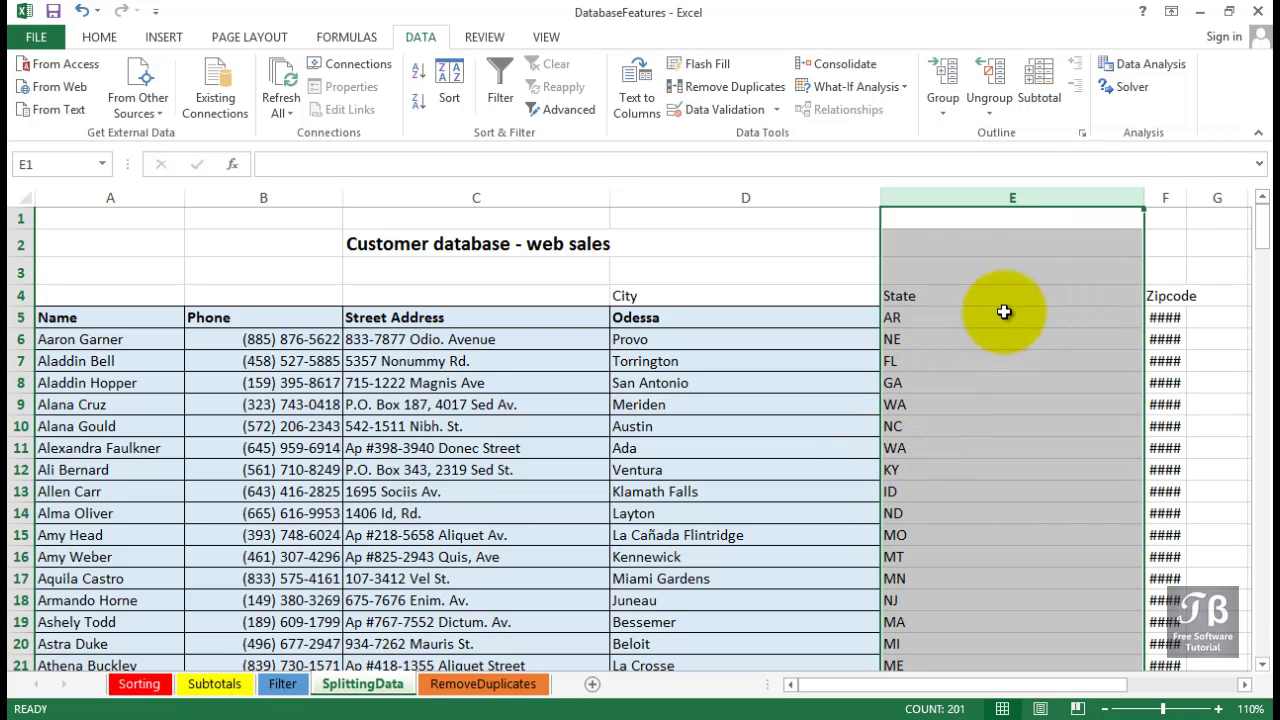
pyautogui.doubleClick(1143, 198)
pyautogui.moveTo(970, 197); pyautogui.dragTo(970, 197)
pyautogui.doubleClick(970, 197)
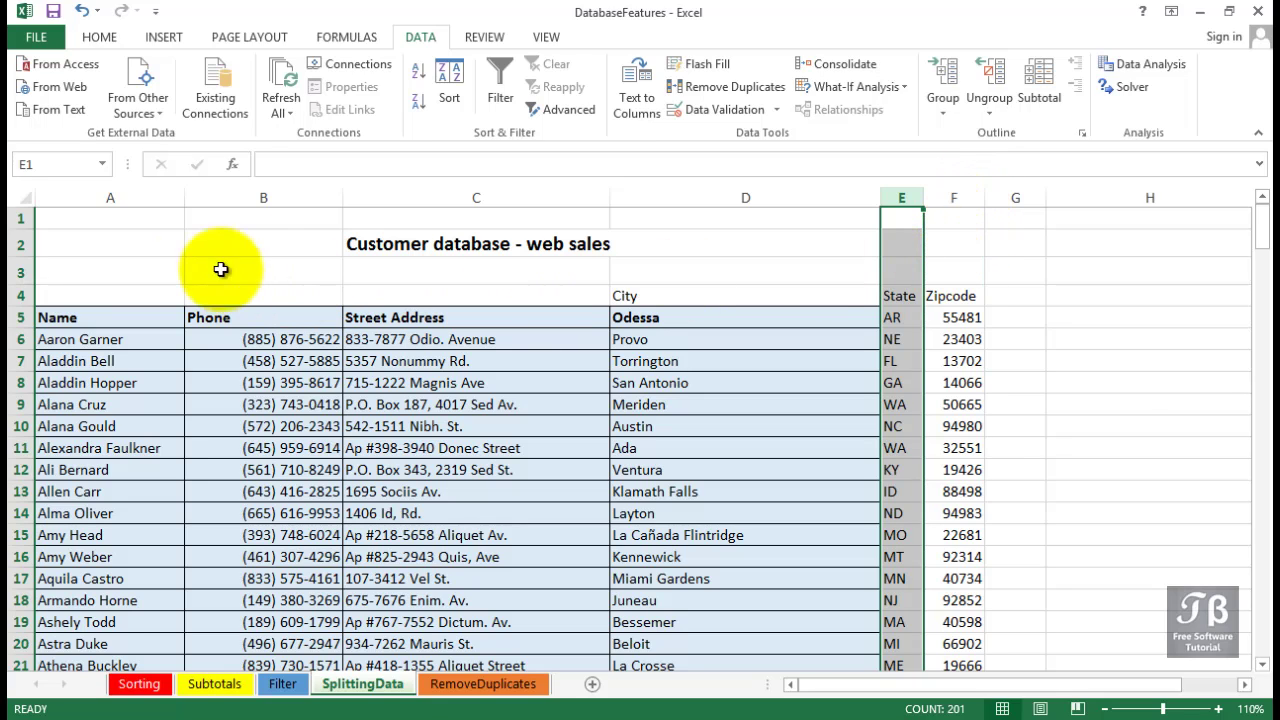
pyautogui.click(145, 198)
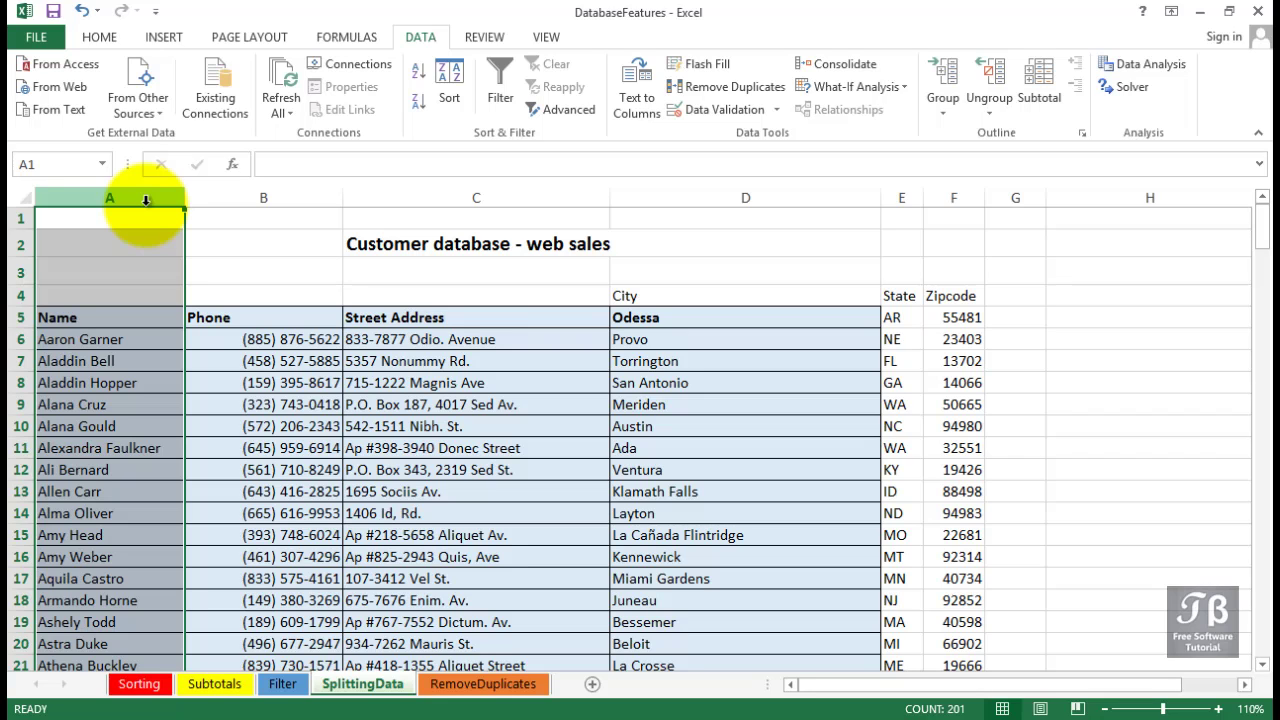
# Step: Insert two blank columns B and C between Name and Phone
pyautogui.moveTo(218, 197); pyautogui.dragTo(437, 207)
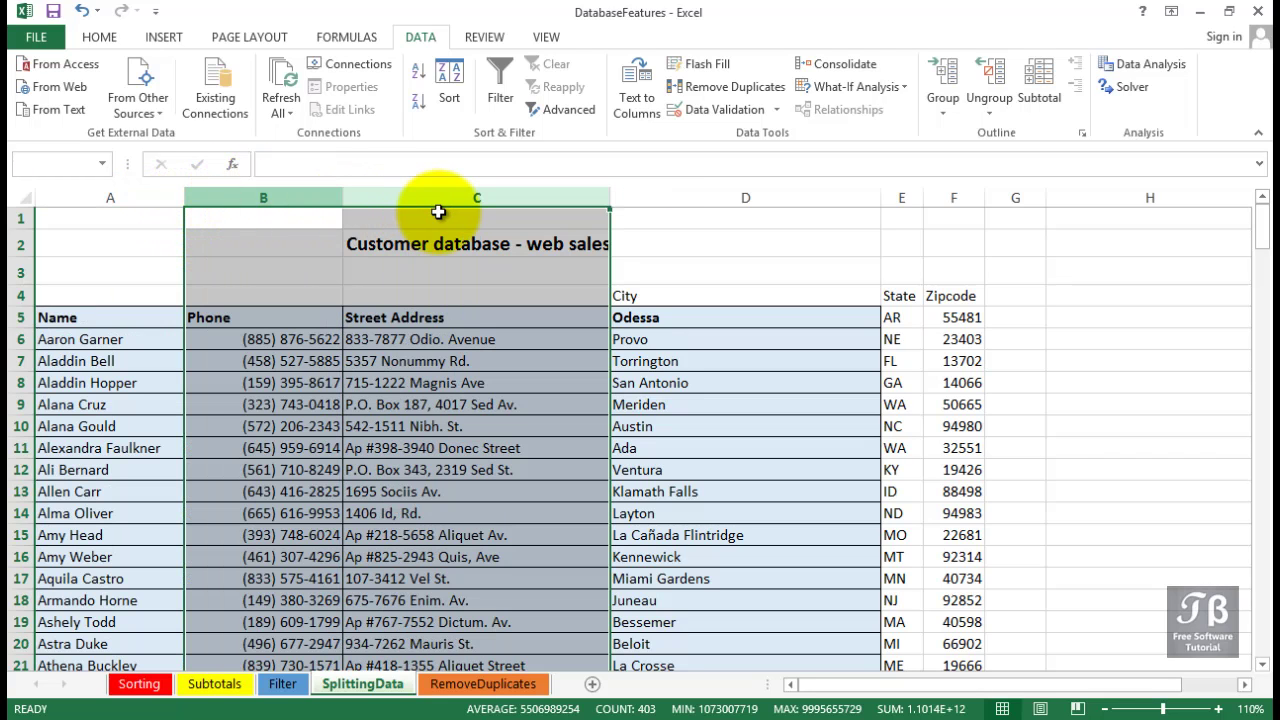
pyautogui.rightClick(277, 221)
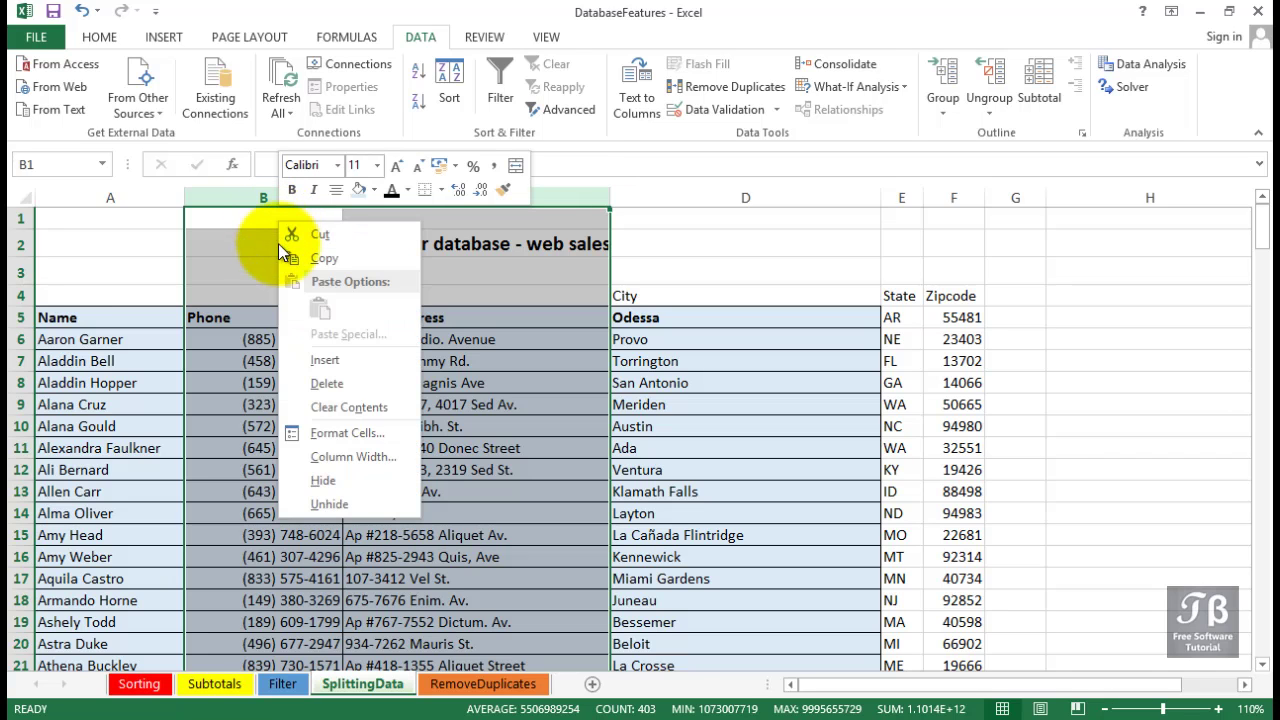
pyautogui.click(319, 361)
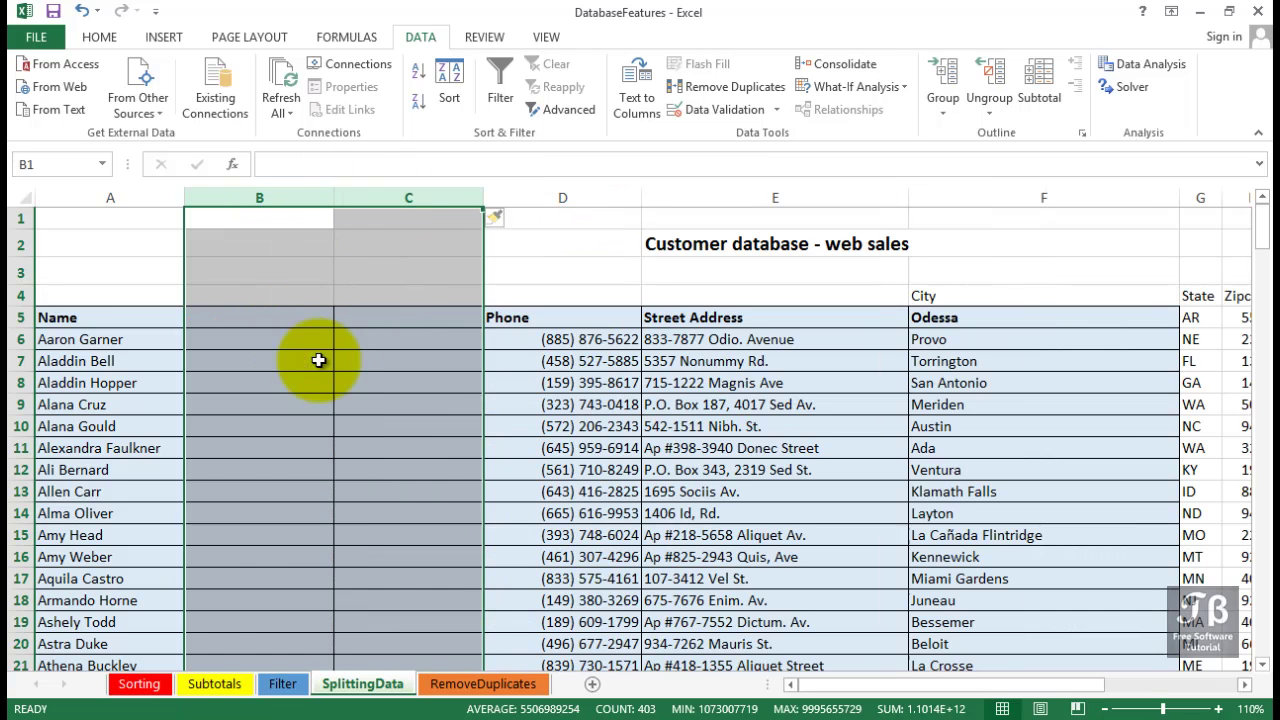
pyautogui.click(277, 319)
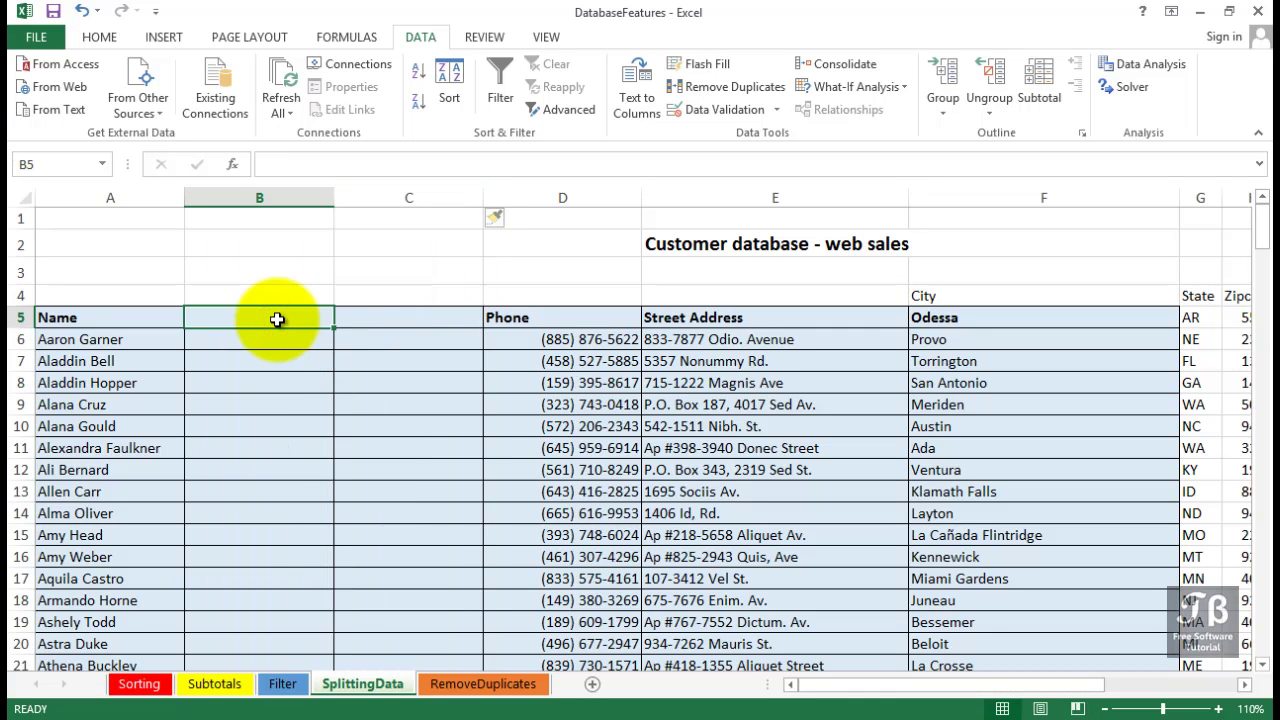
# Step: Enter the first two customers' first names in B6 and B7 and accept Flash Fill for the rest
pyautogui.click(265, 341)
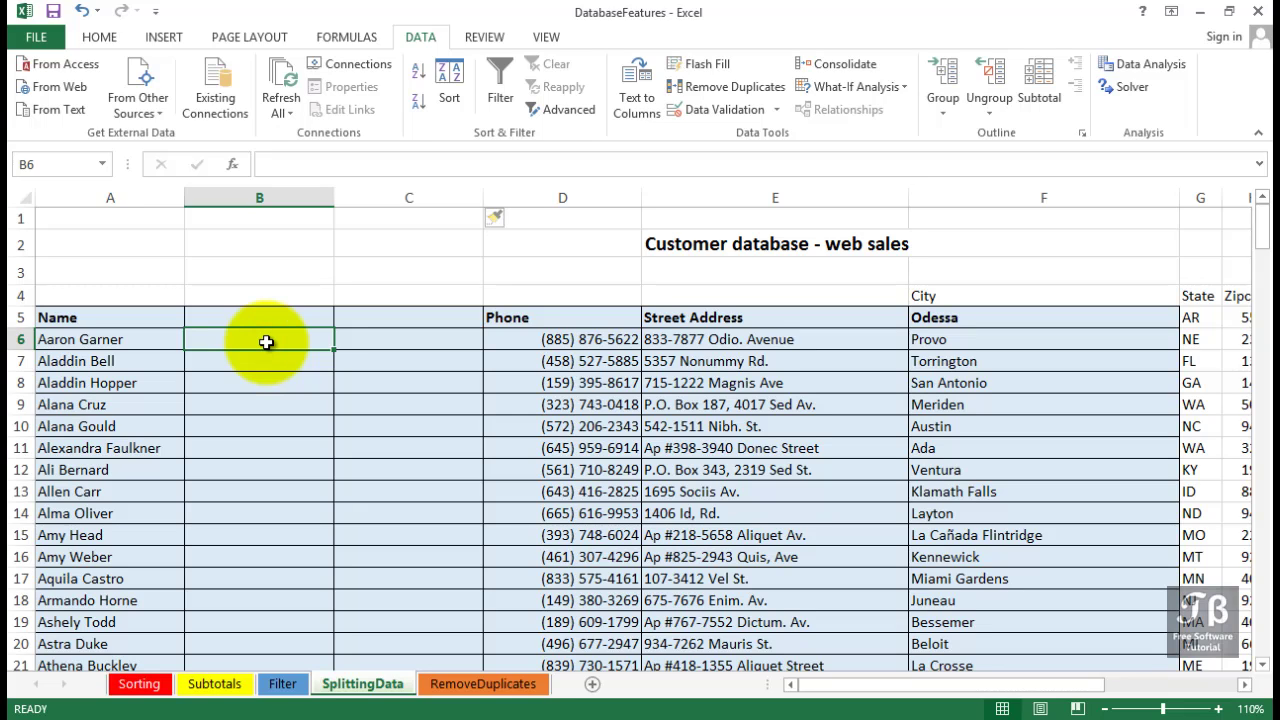
pyautogui.write('A')
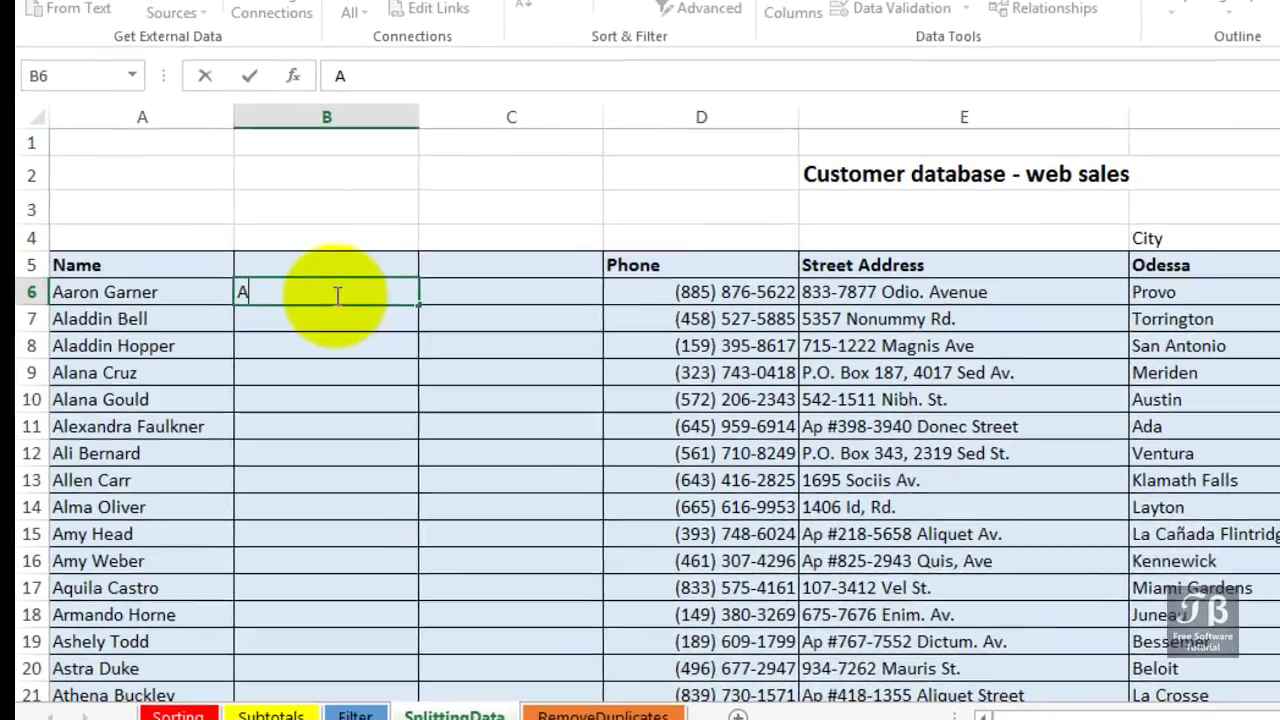
pyautogui.write('aron')
pyautogui.press('Return')
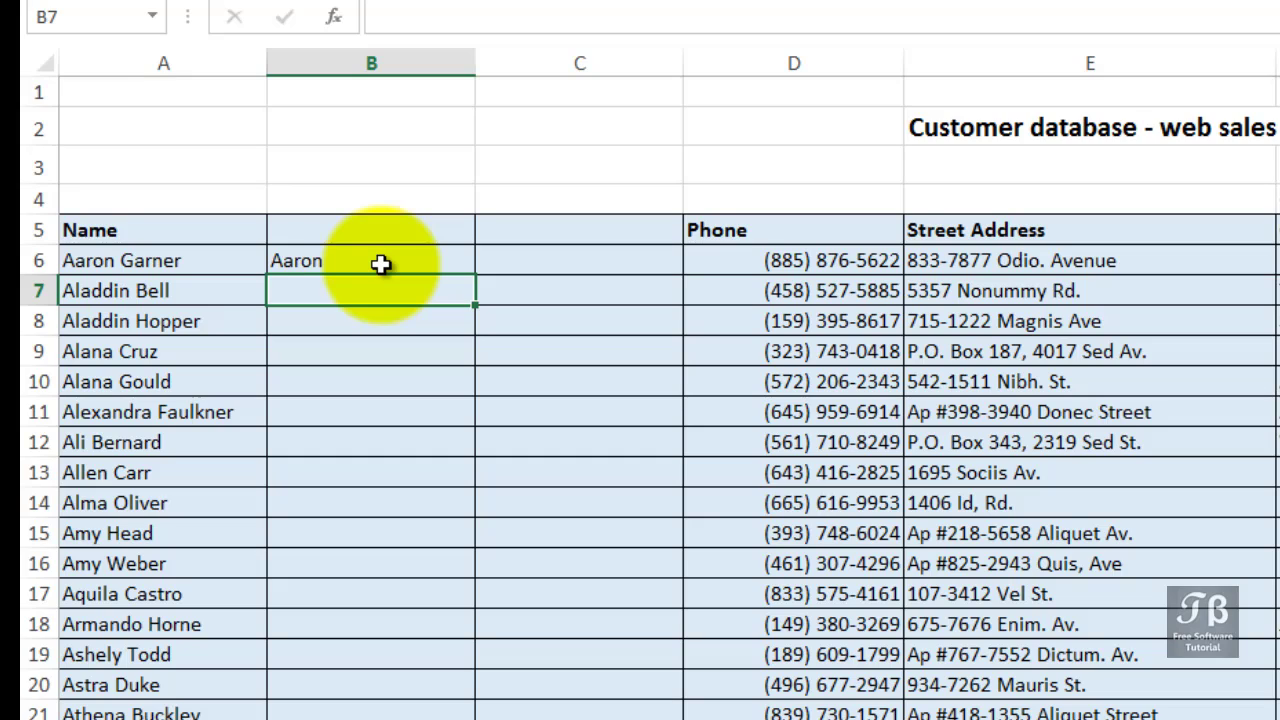
pyautogui.write('Aladdin')
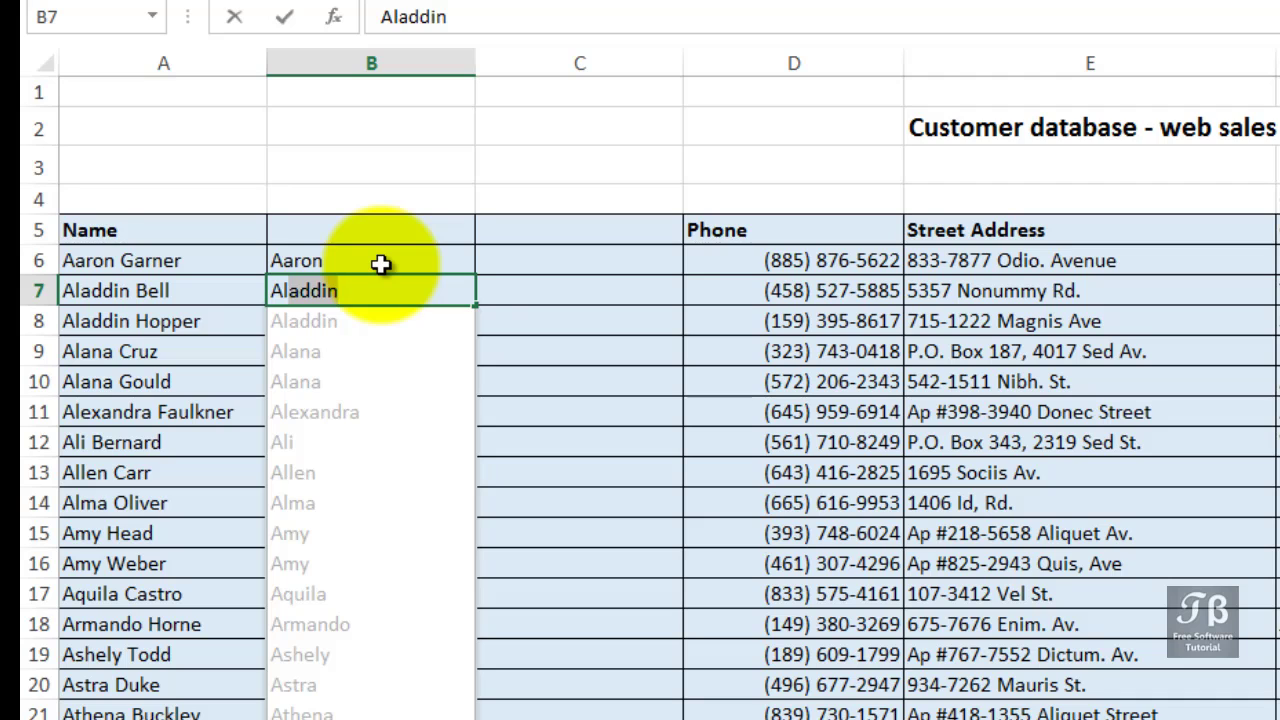
pyautogui.press('Return')
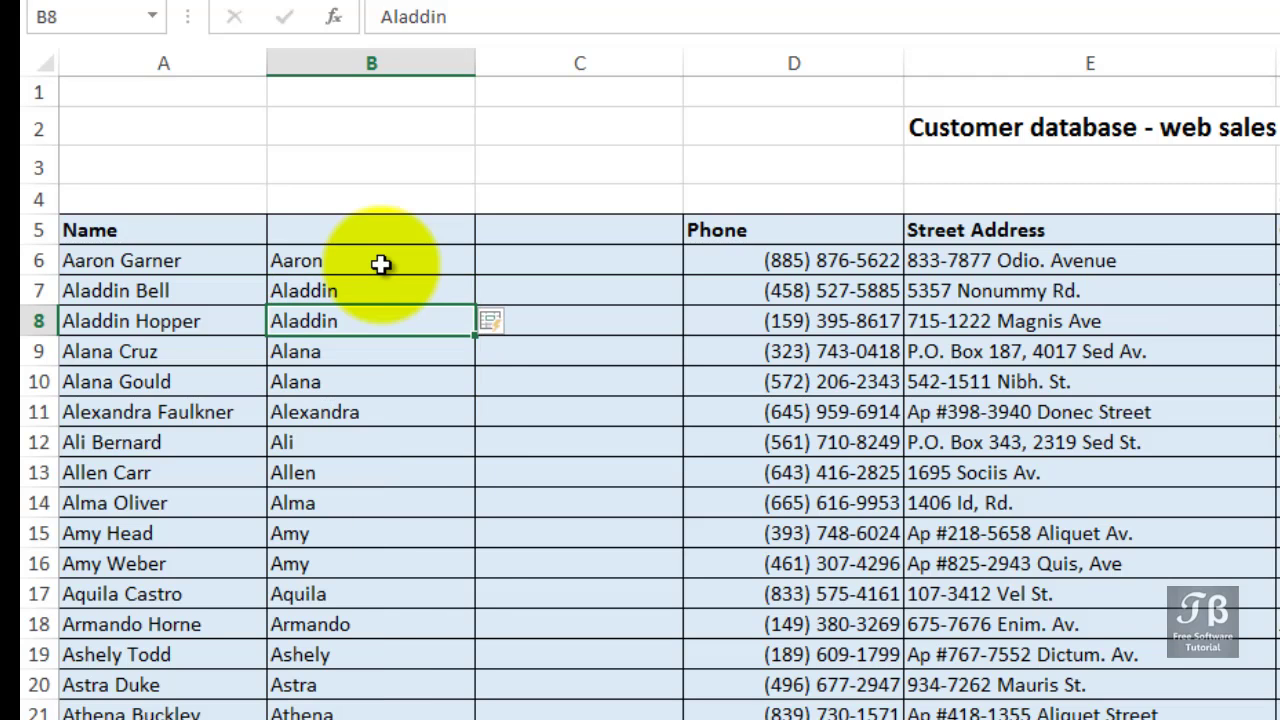
pyautogui.scroll(-9, 381, 264)
pyautogui.scroll(7, 381, 264)
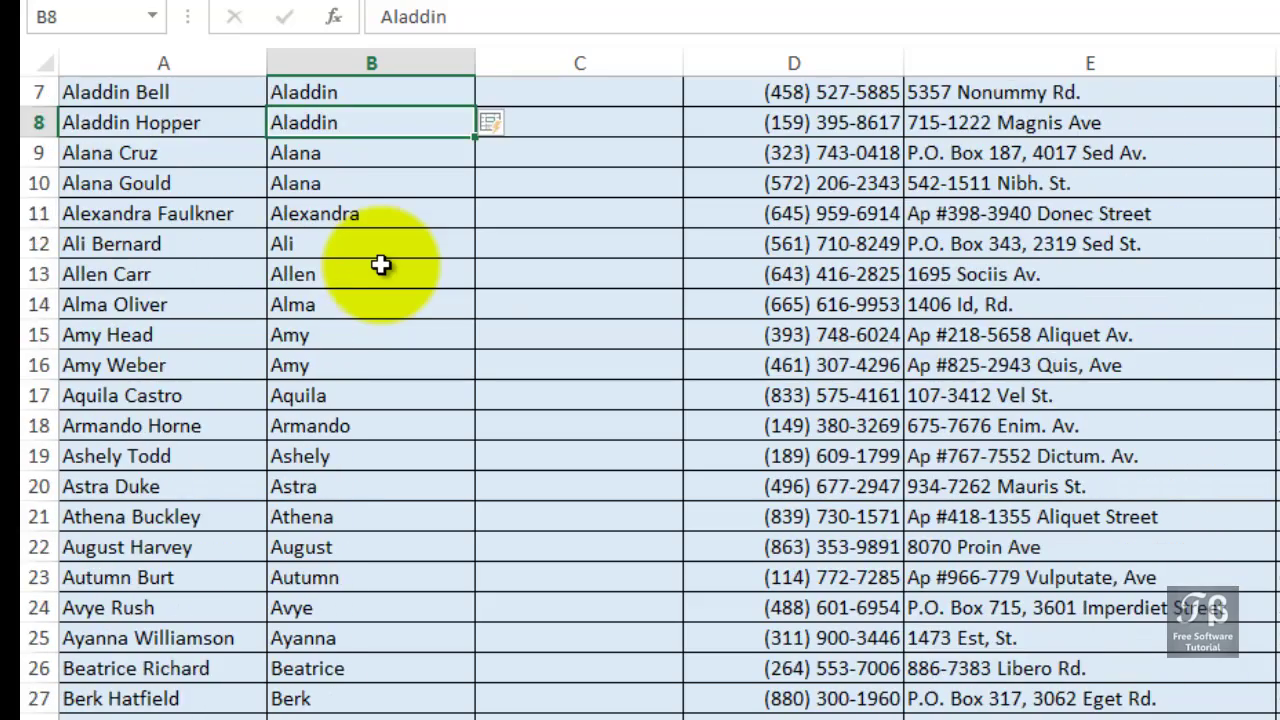
pyautogui.scroll(2, 381, 264)
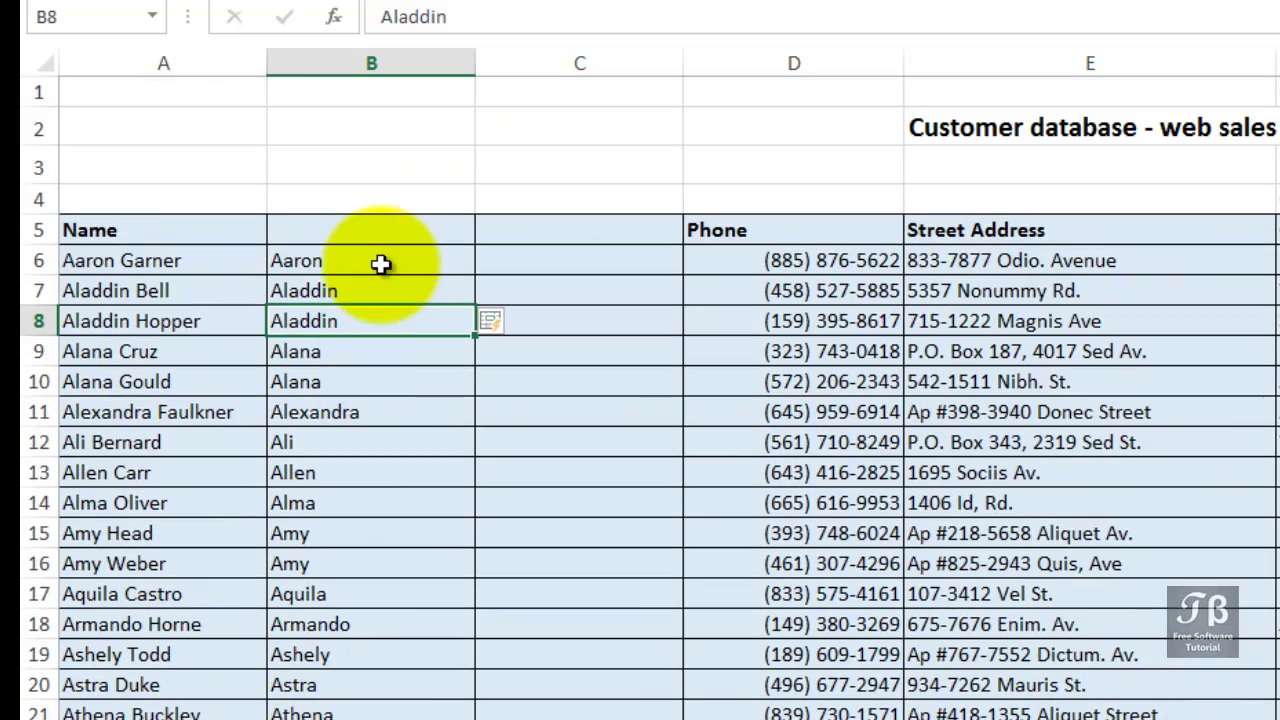
pyautogui.click(381, 264)
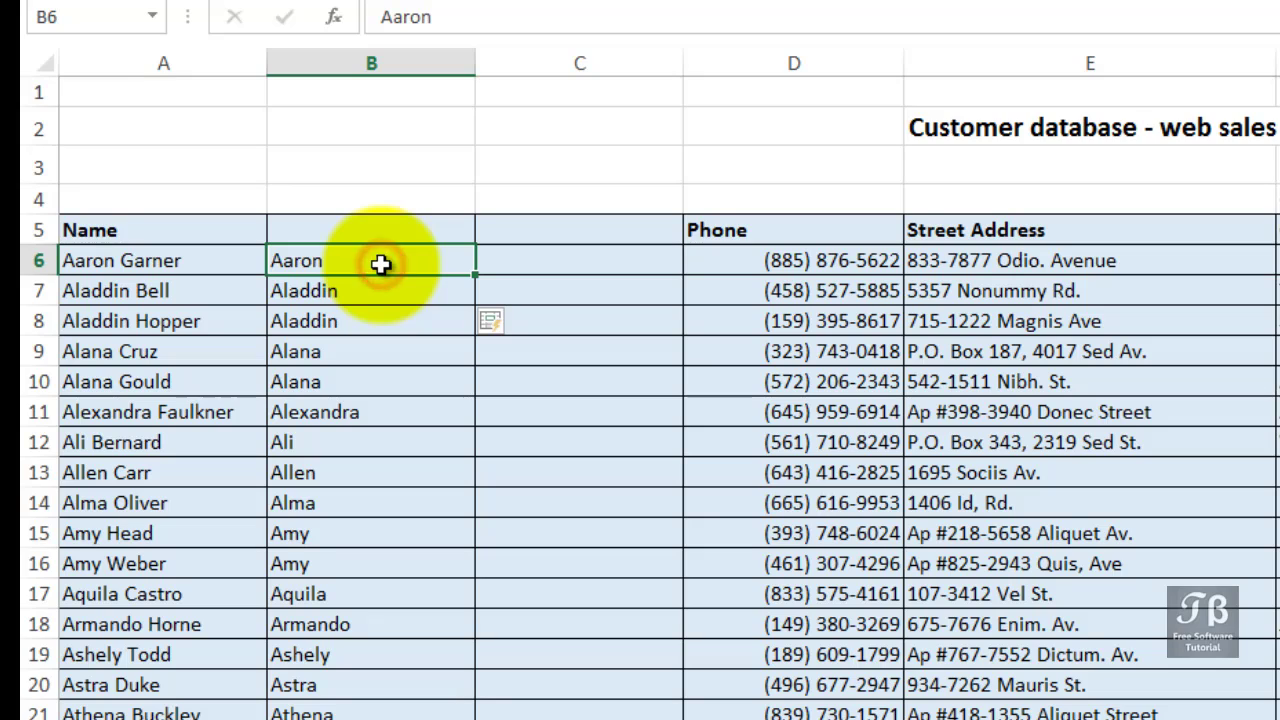
# Step: Enter the first two customers' last names in C6 and C7 and accept Flash Fill for column C
pyautogui.click(523, 254)
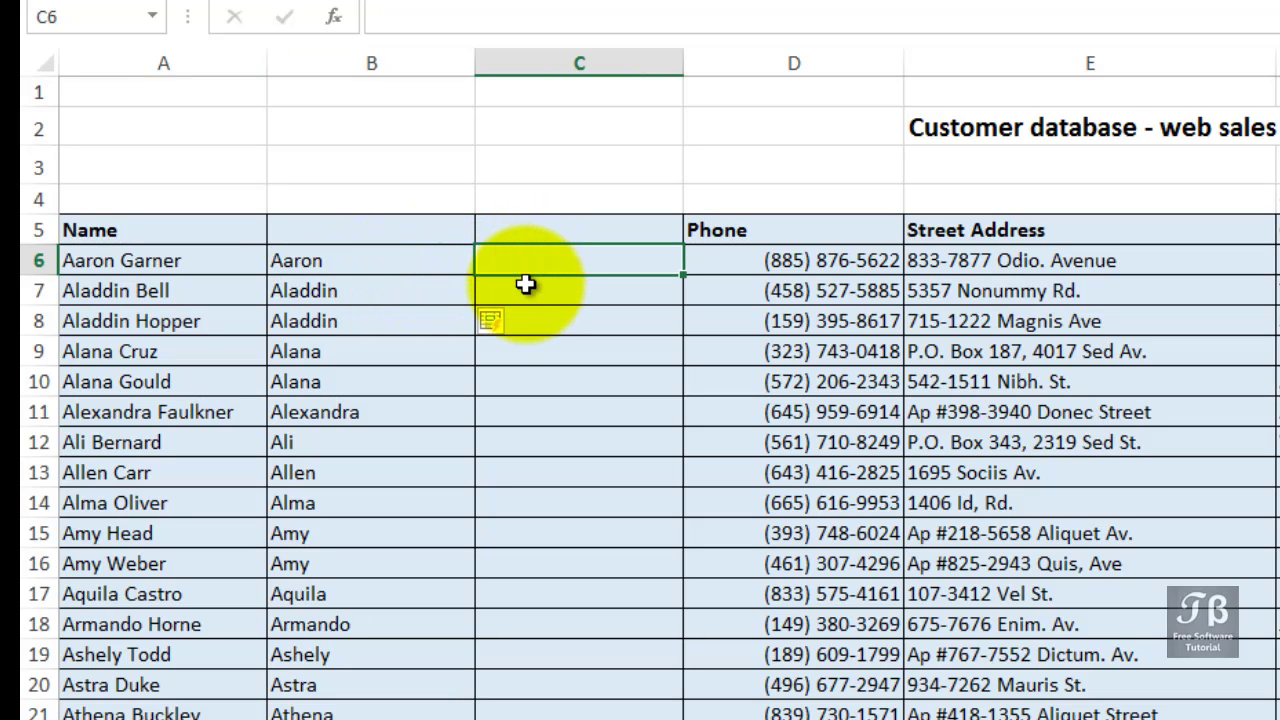
pyautogui.write('Ga')
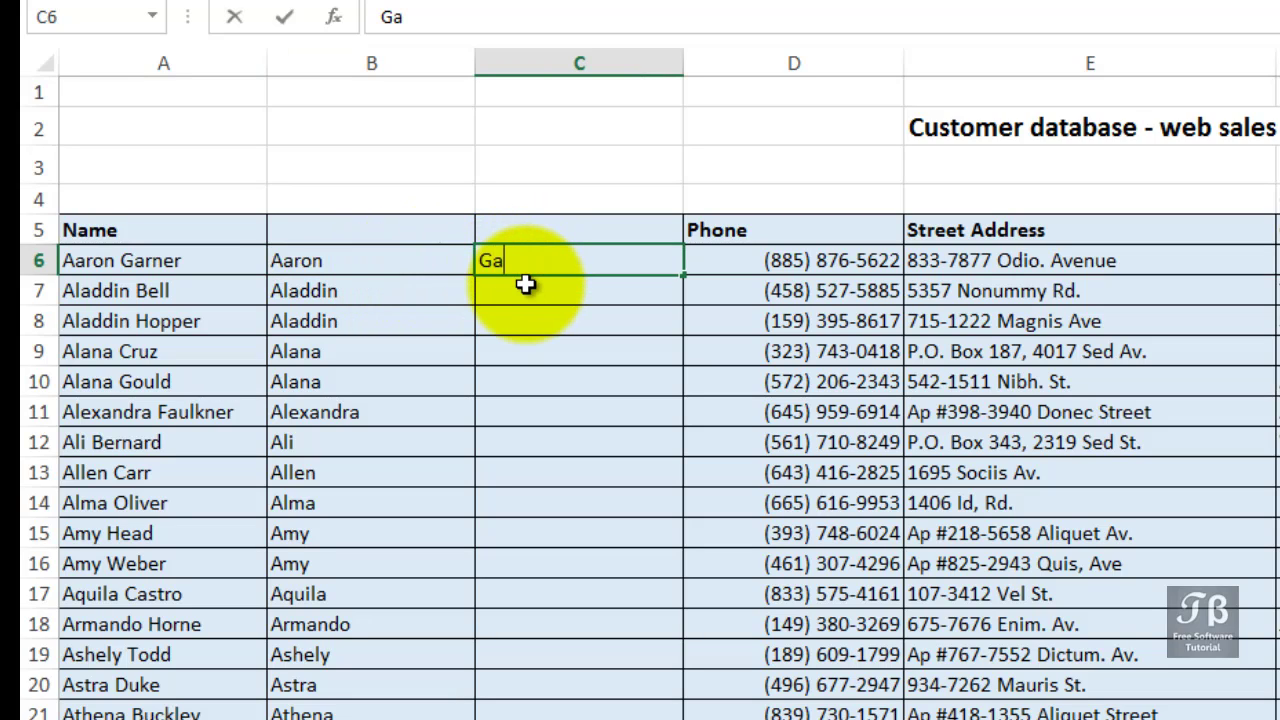
pyautogui.write('rner')
pyautogui.press('Return')
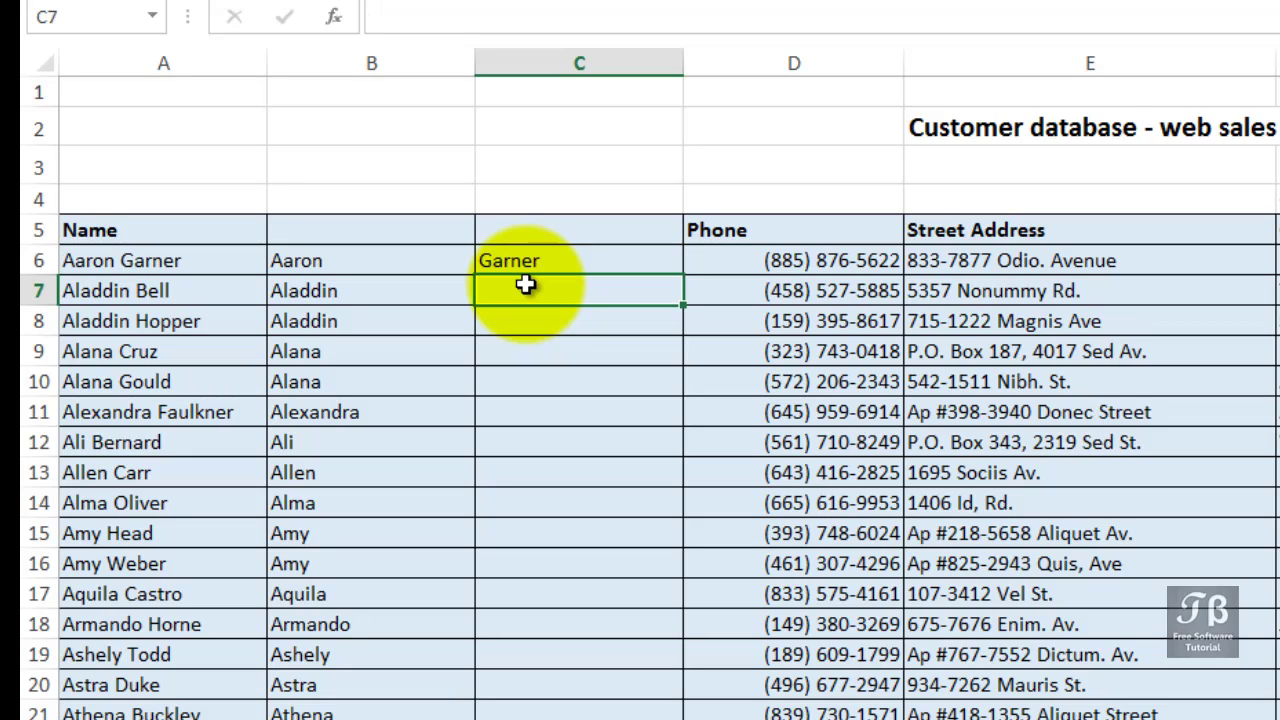
pyautogui.write('Bell')
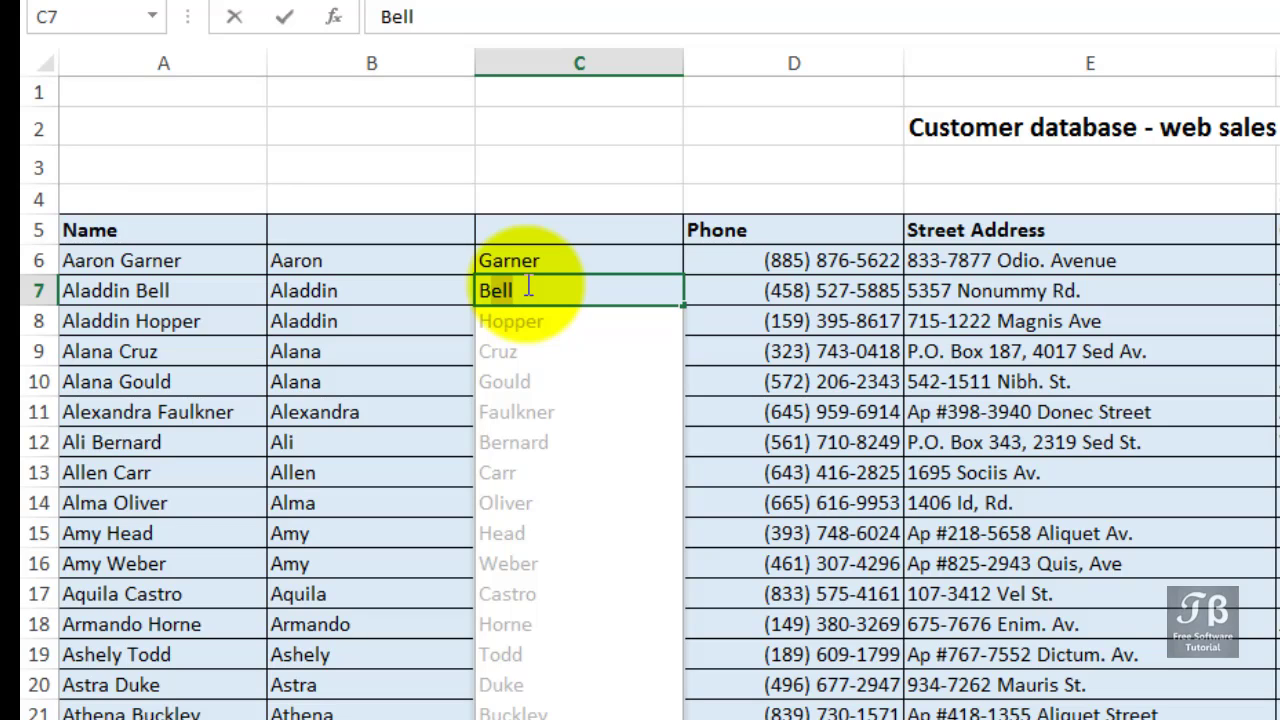
pyautogui.press('Return')
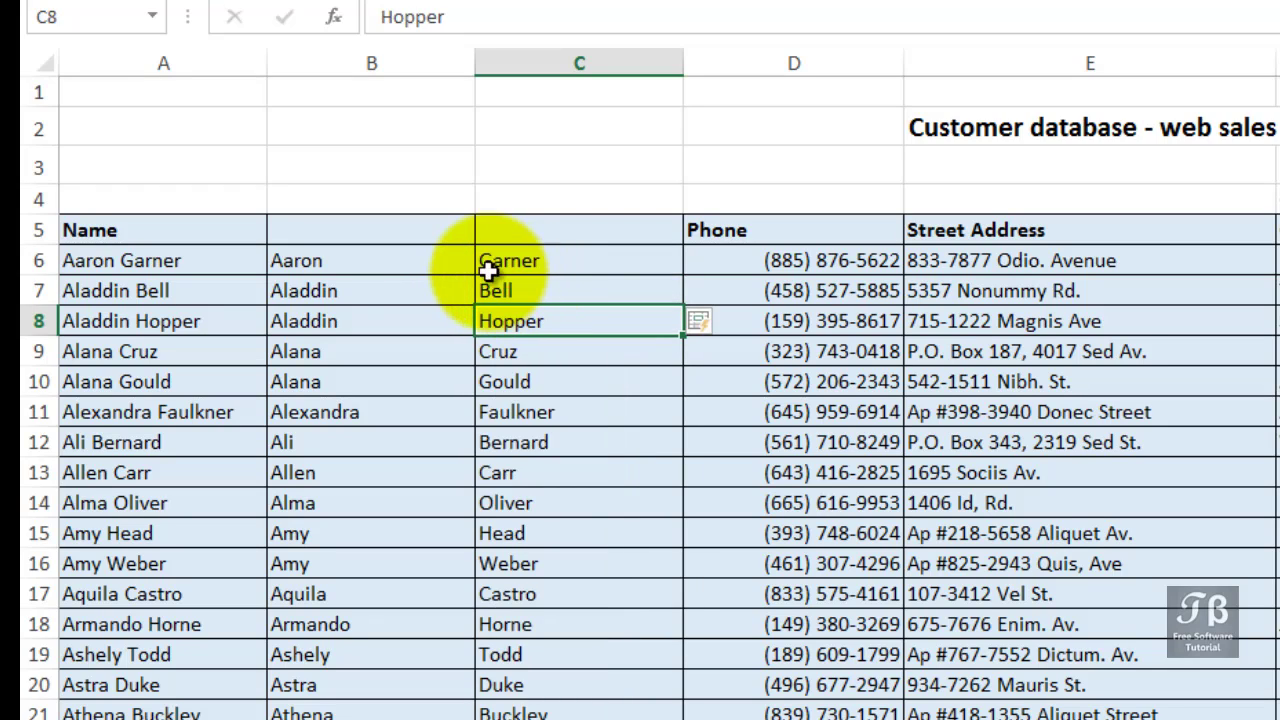
pyautogui.click(409, 241)
# Step: Enter the headings 'First Name' in B5 and 'Last Name' in C5
pyautogui.write('Fire')
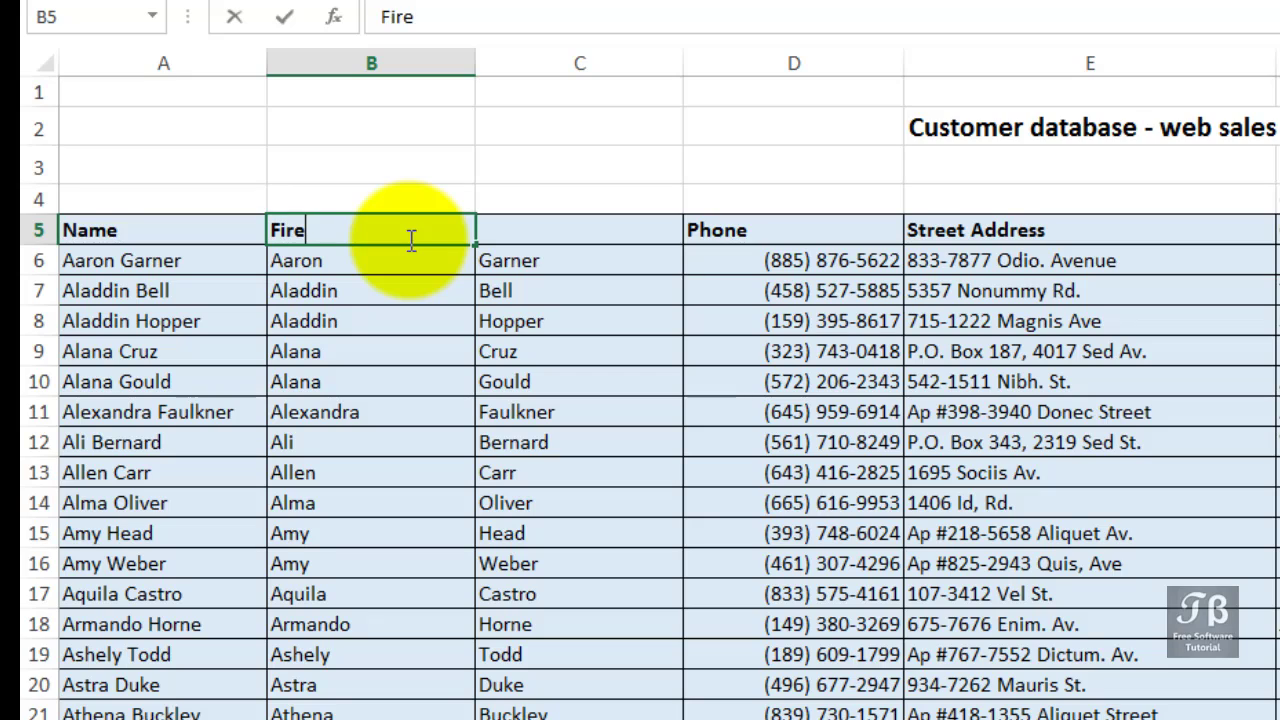
pyautogui.press('BackSpace')
pyautogui.press('BackSpace')
pyautogui.write('rst Name')
pyautogui.press('Tab')
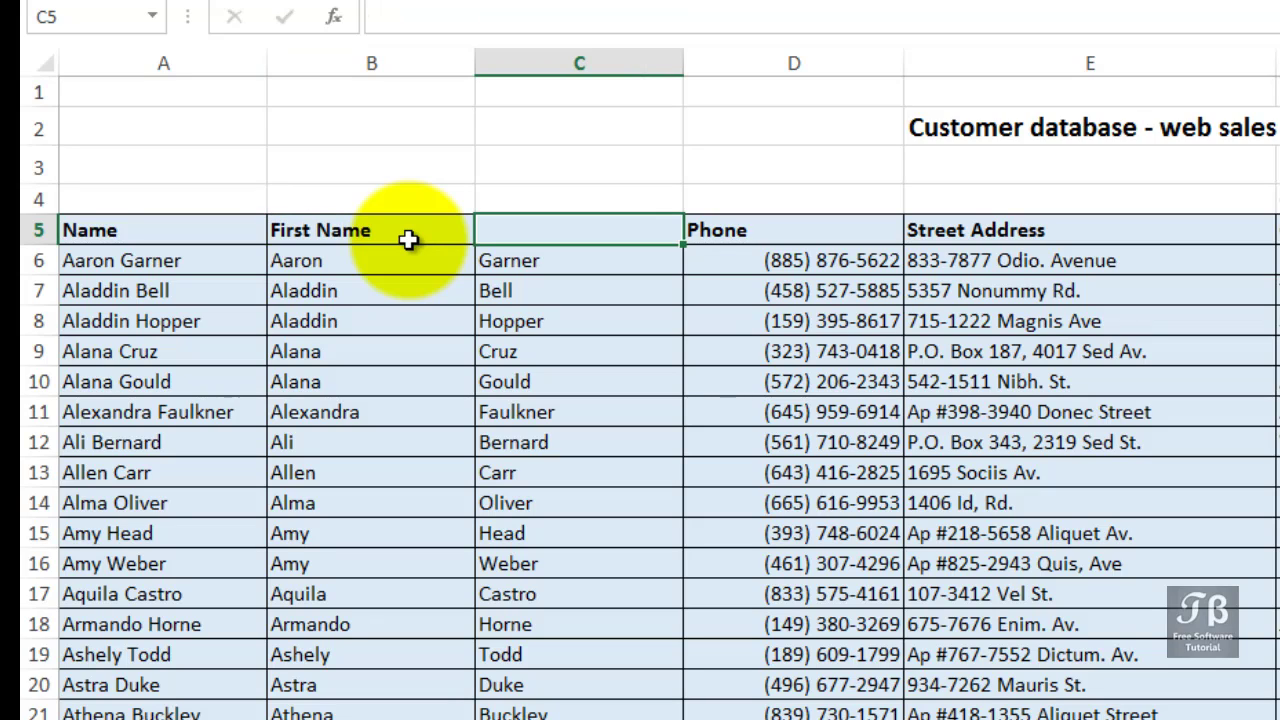
pyautogui.write('Last Na')
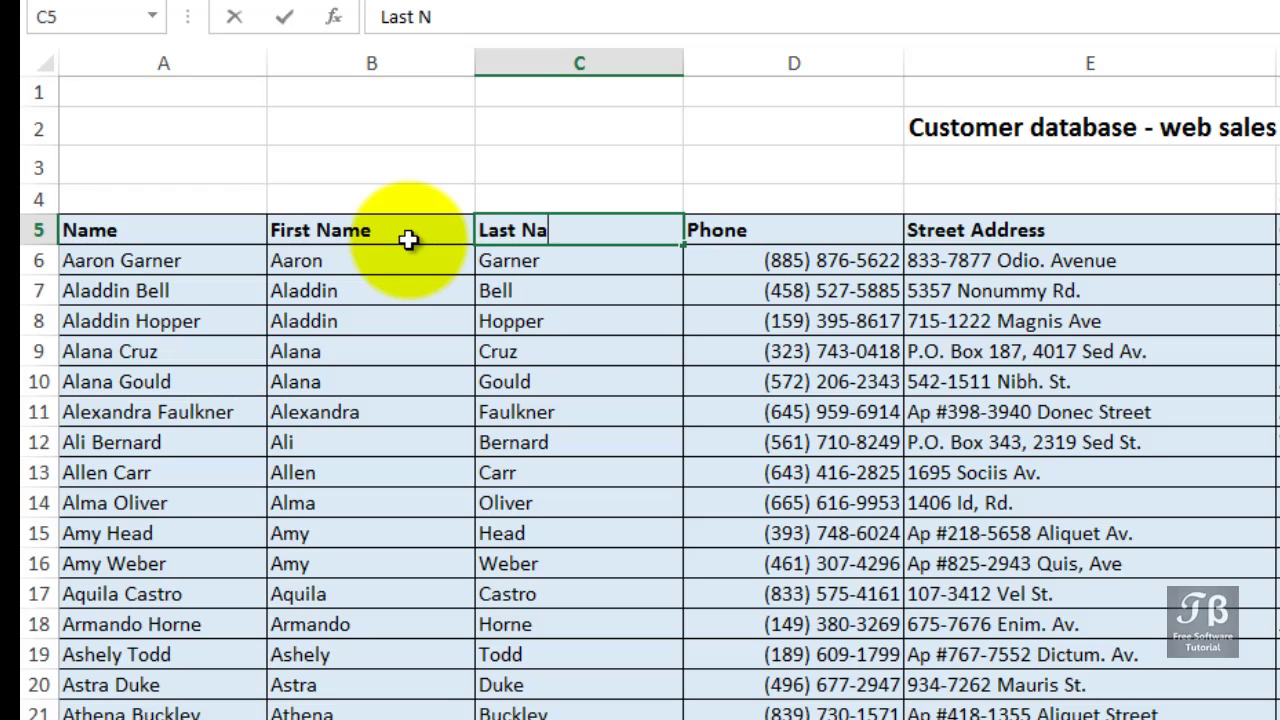
pyautogui.write('me')
pyautogui.press('Return')
# Step: Delete the original Name column and AutoFit the First Name and Last Name column widths
pyautogui.click(155, 60)
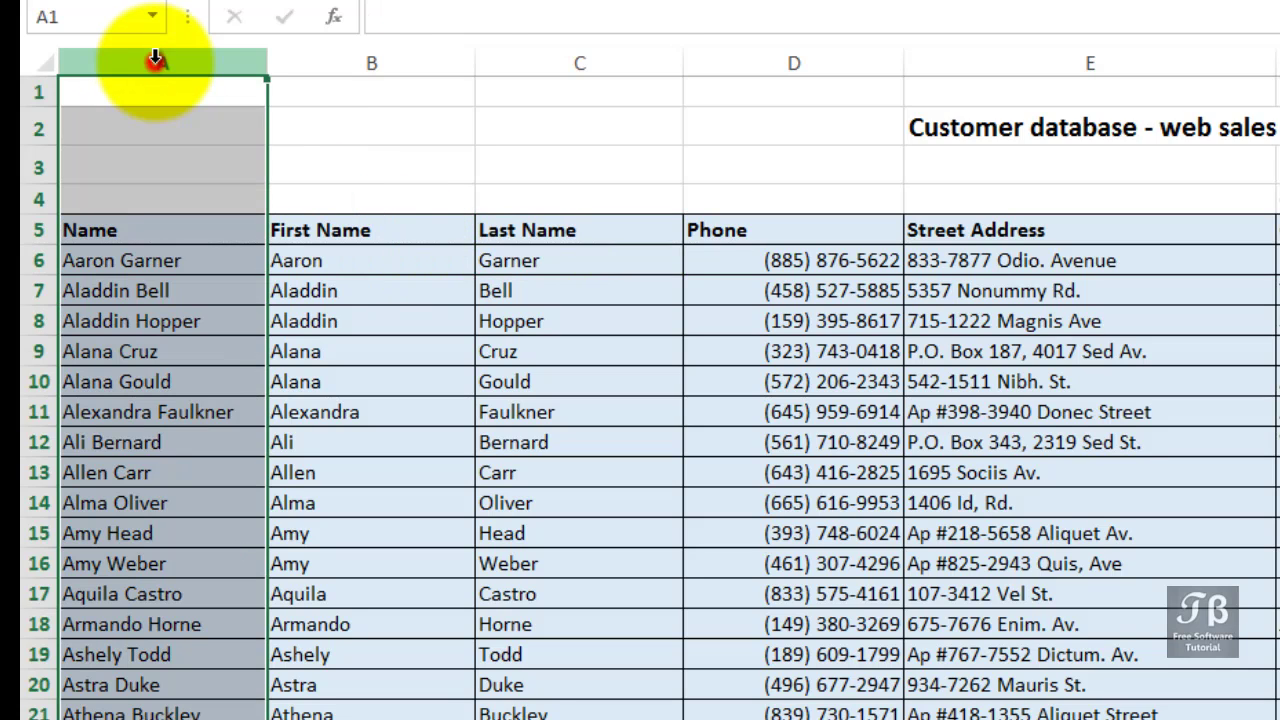
pyautogui.rightClick(155, 60)
pyautogui.click(199, 285)
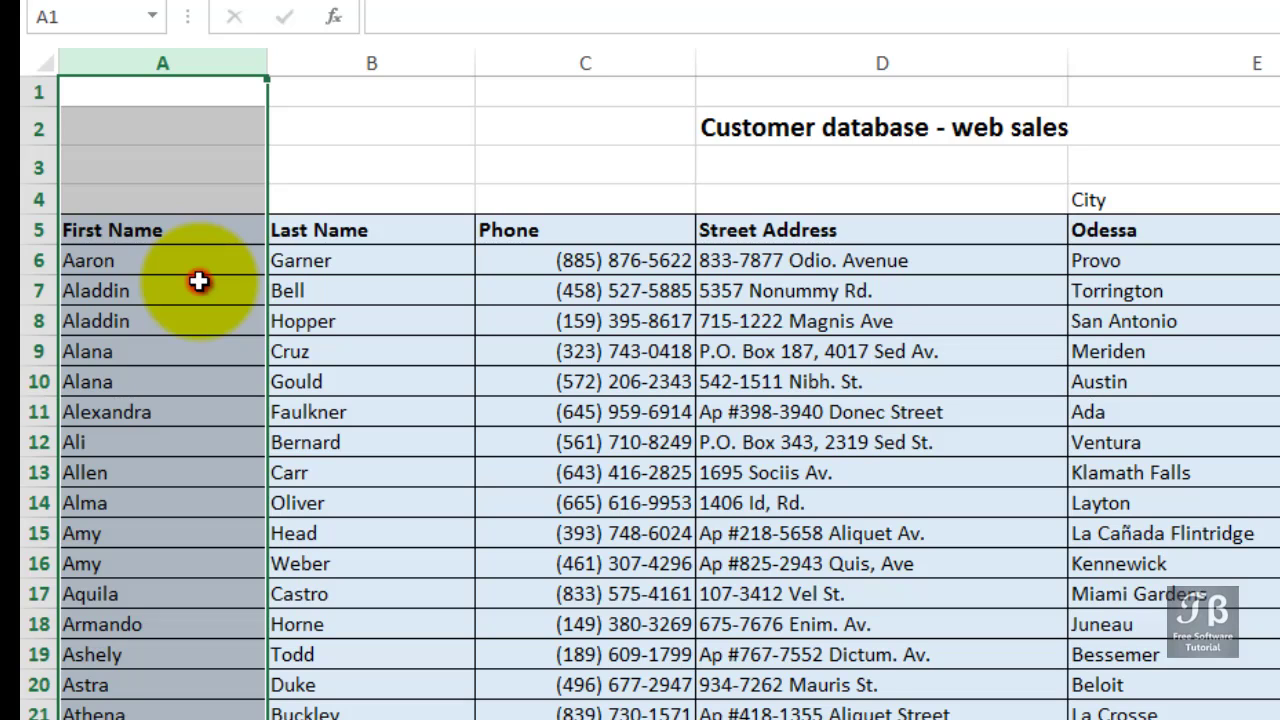
pyautogui.click(199, 283)
pyautogui.doubleClick(268, 63)
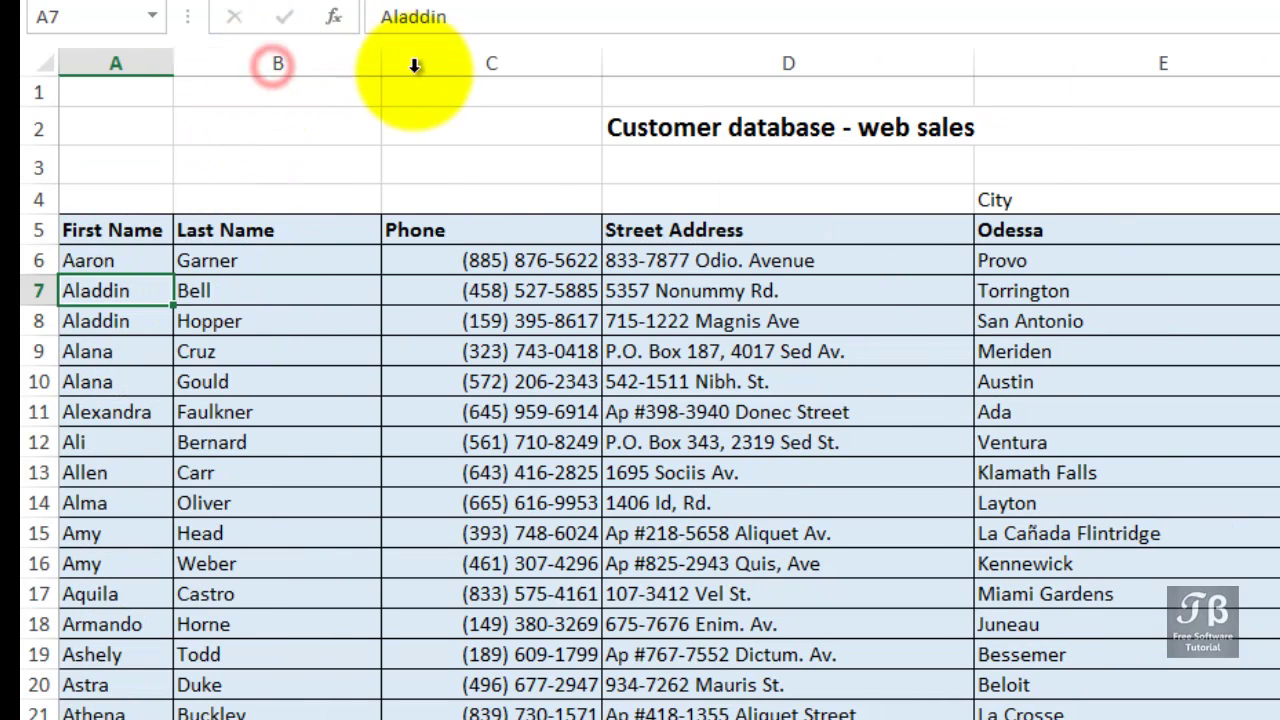
pyautogui.doubleClick(381, 63)
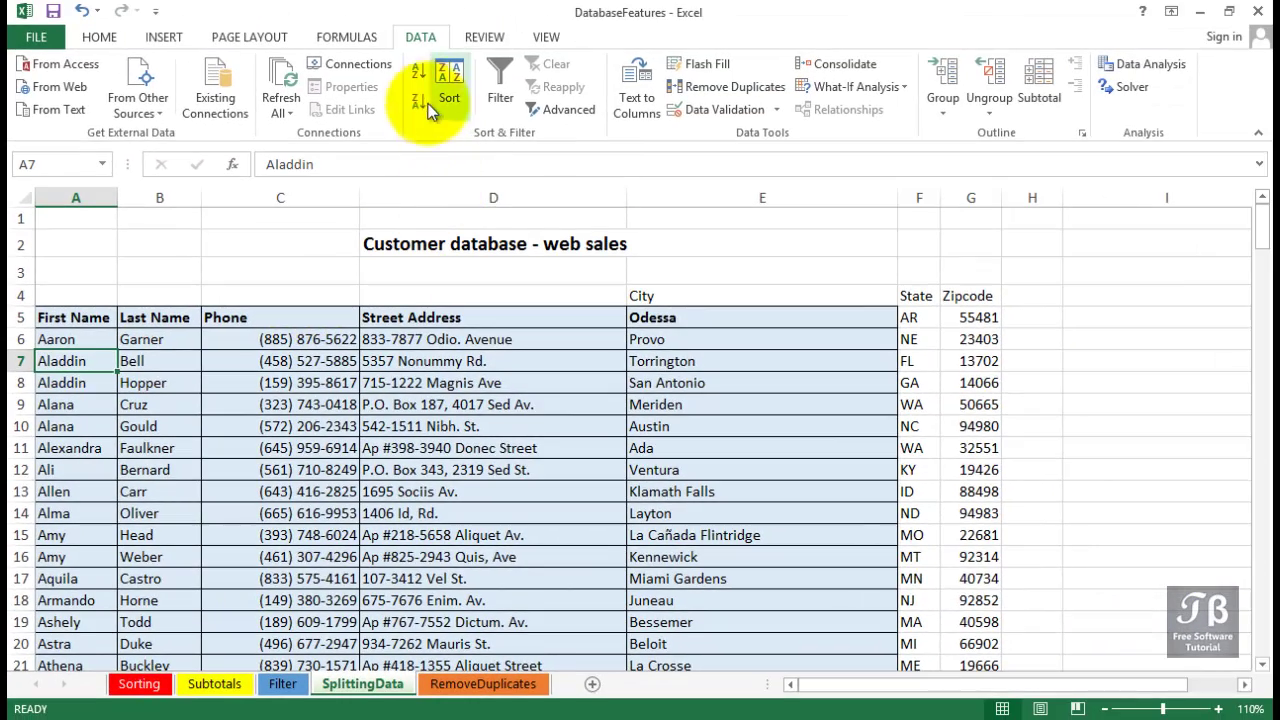
pyautogui.click(420, 75)
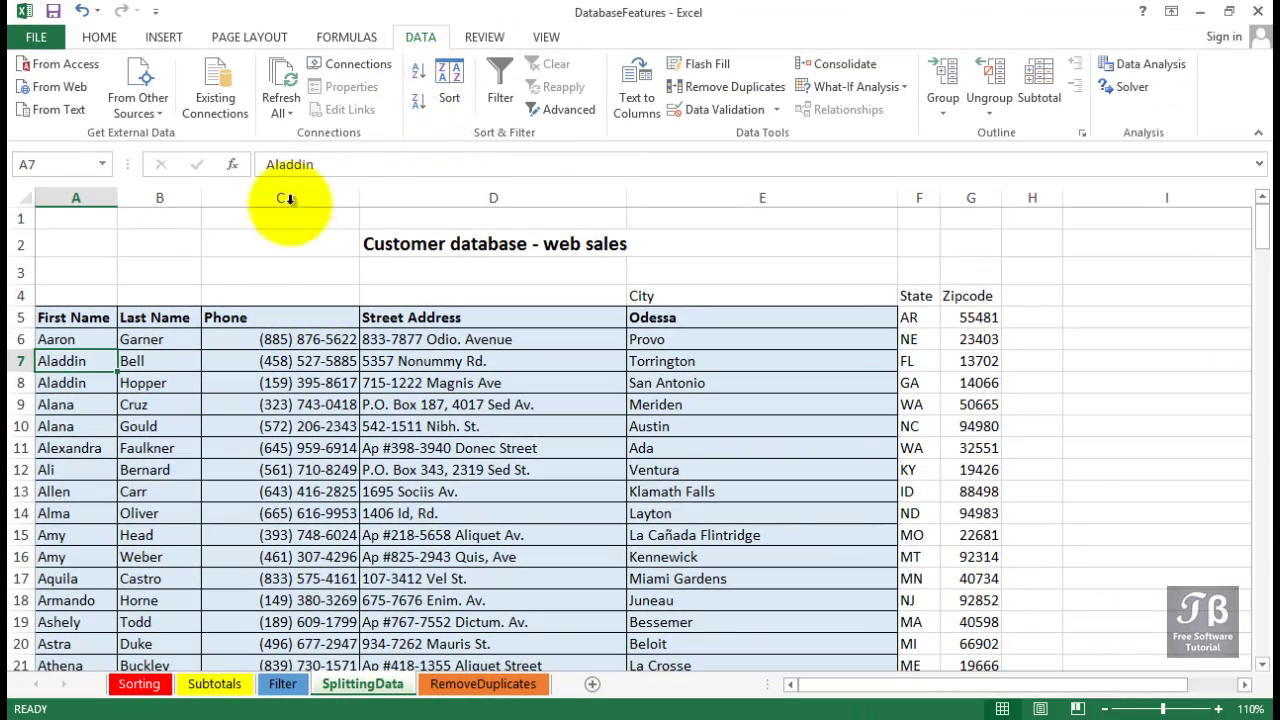
# Step: Sort the customer table A to Z by Last Name, so it starts with Adams
pyautogui.click(165, 360)
pyautogui.click(420, 68)
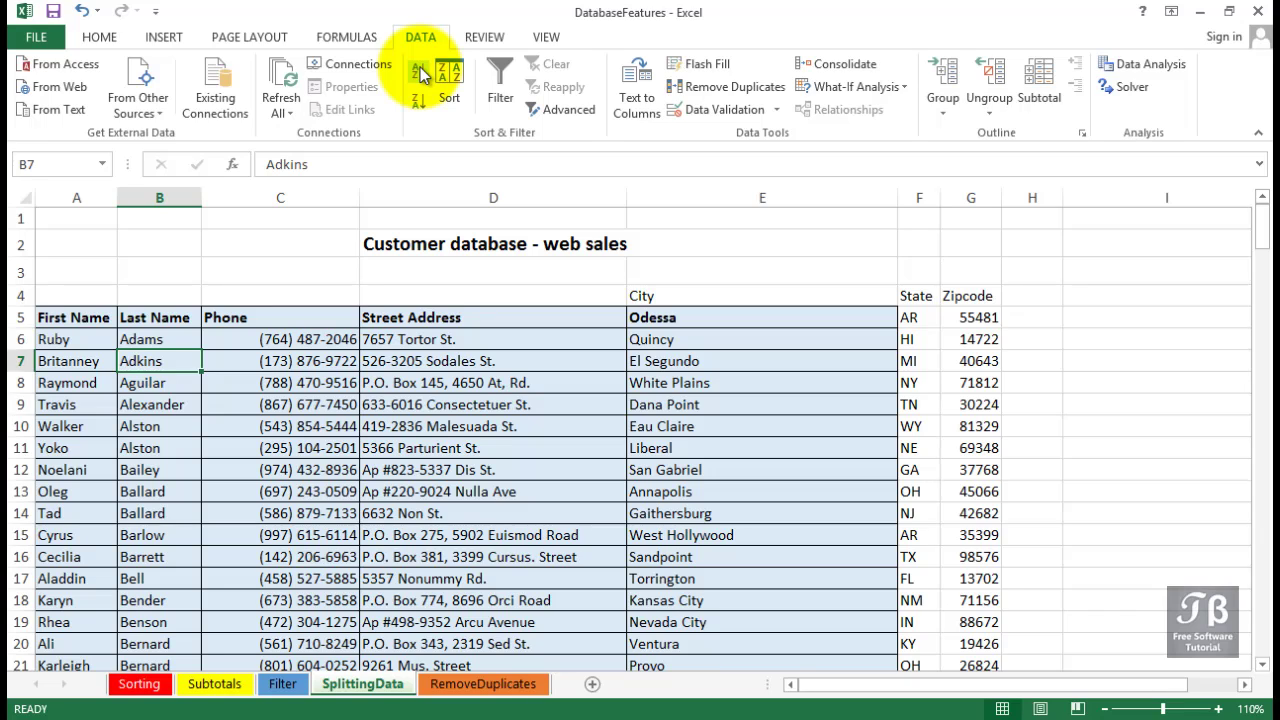
pyautogui.scroll(-4, 166, 414)
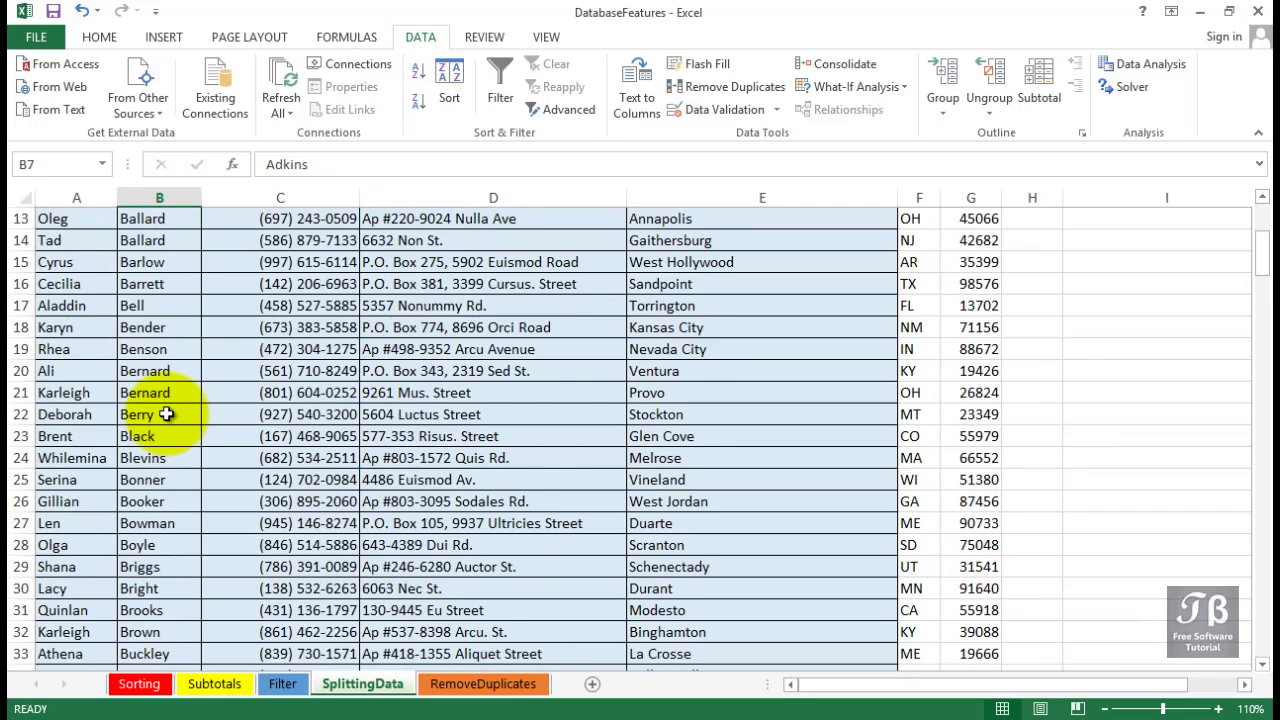
pyautogui.scroll(4, 166, 414)
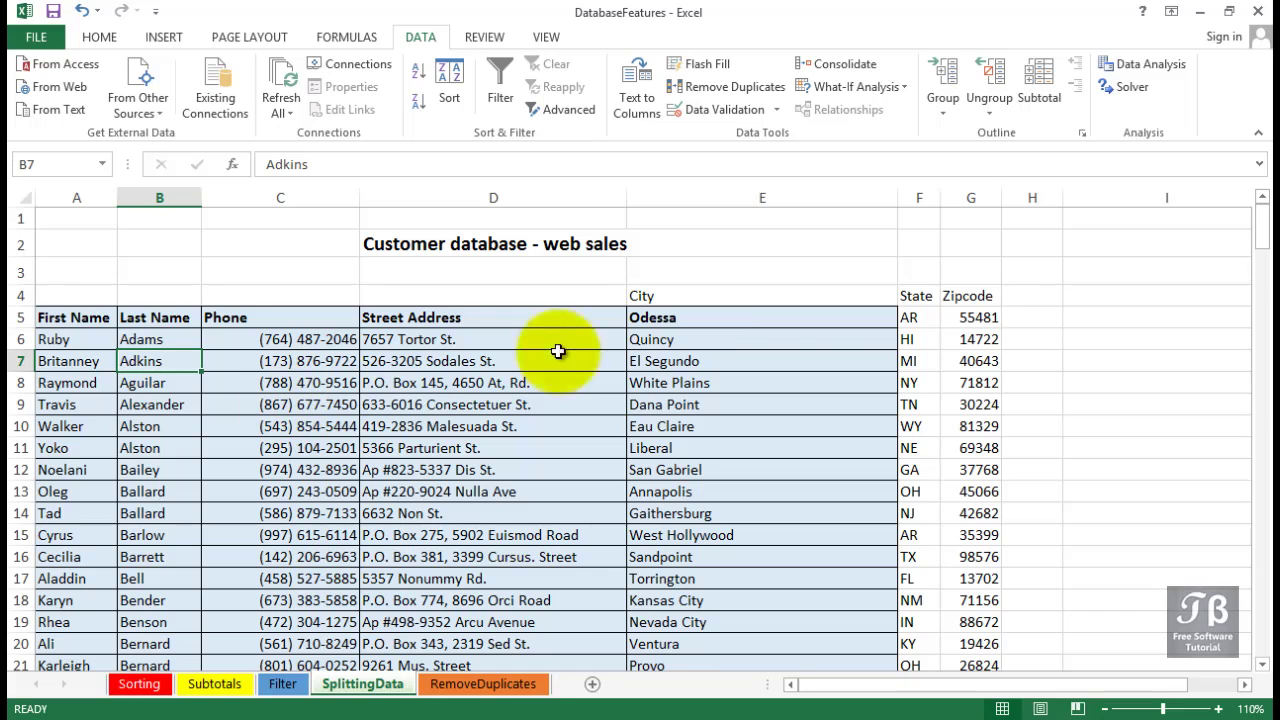
pyautogui.click(912, 316)
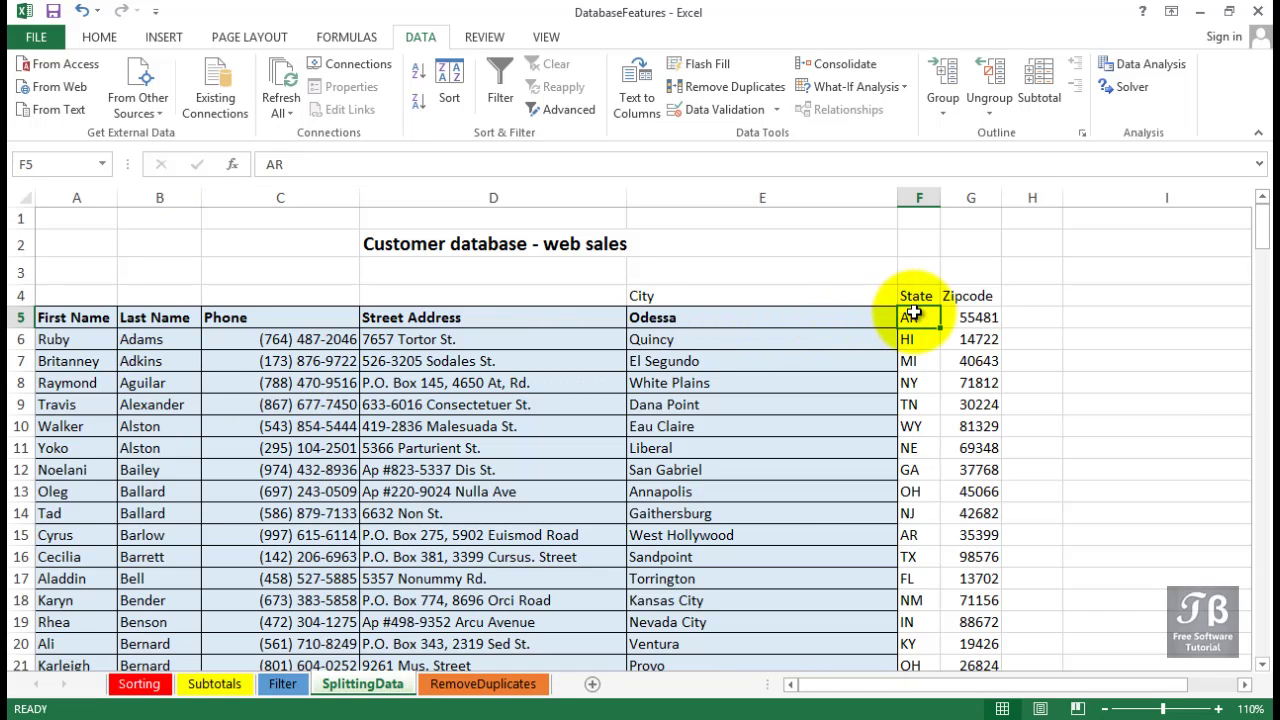